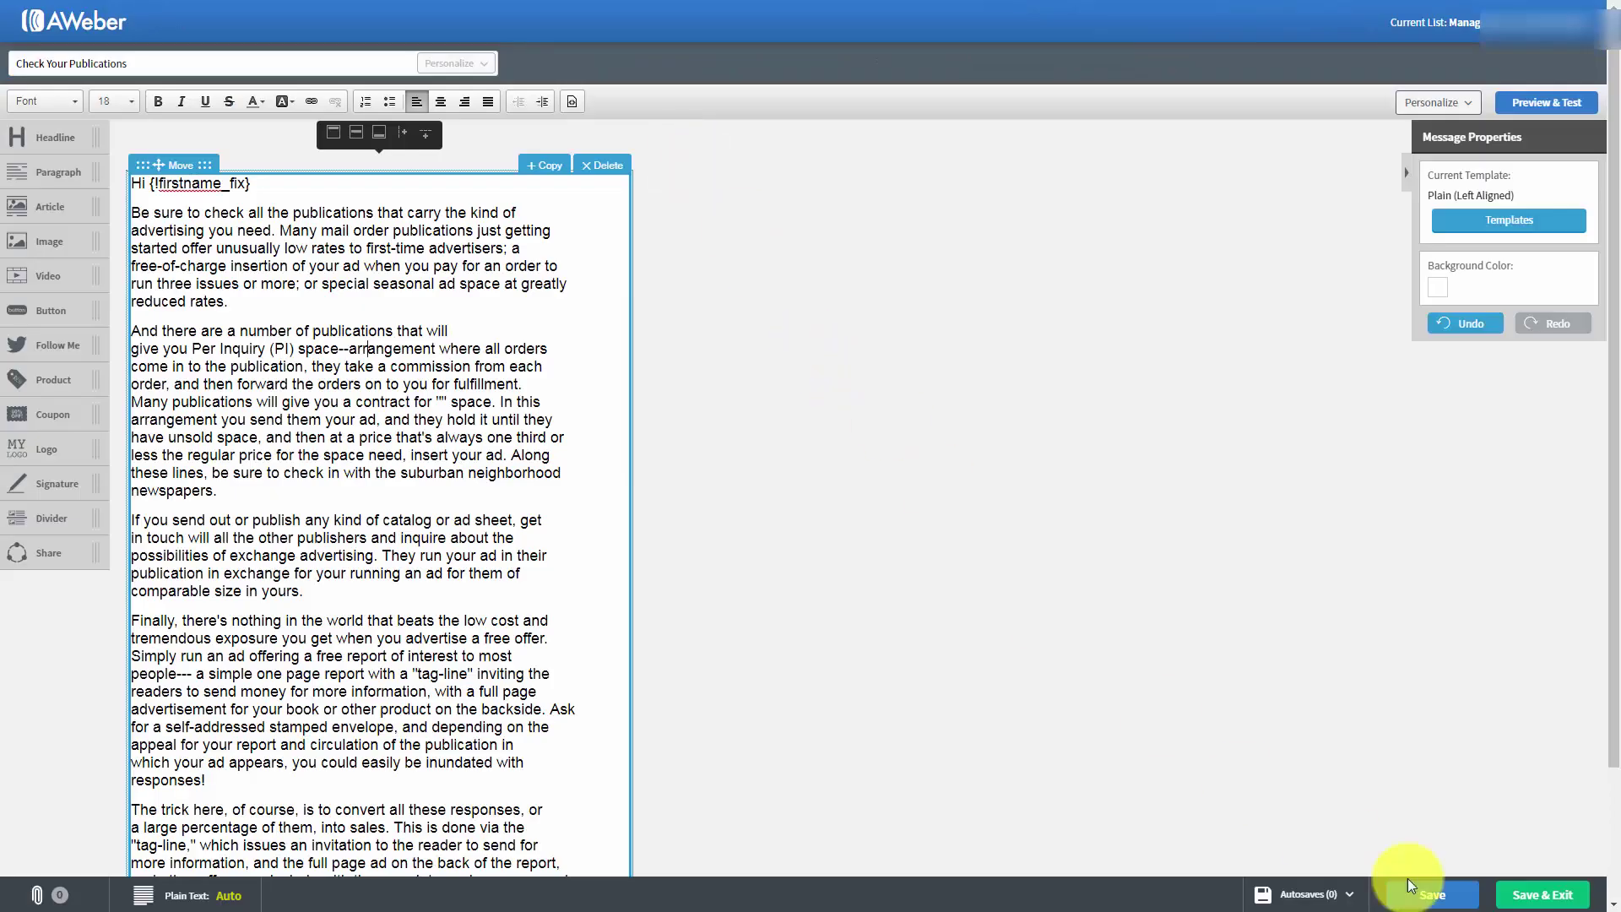
Save the 'Check Your Publications' email and exit to the Drafts list
click(1543, 894)
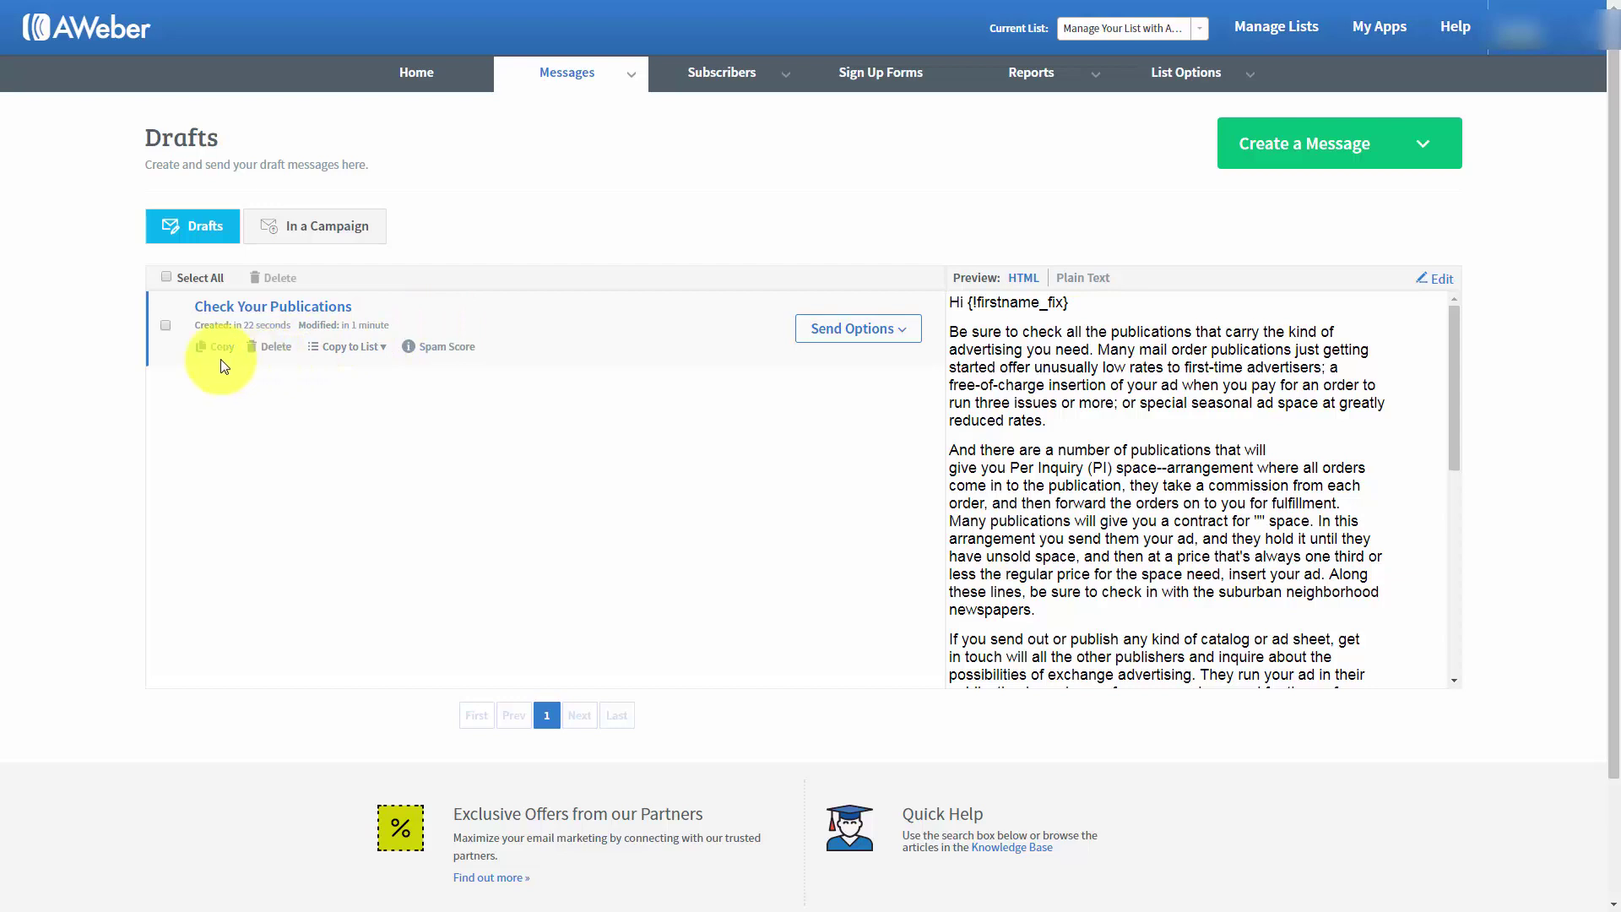
Choose Schedule a Broadcast from the draft's Send Options menu
click(901, 333)
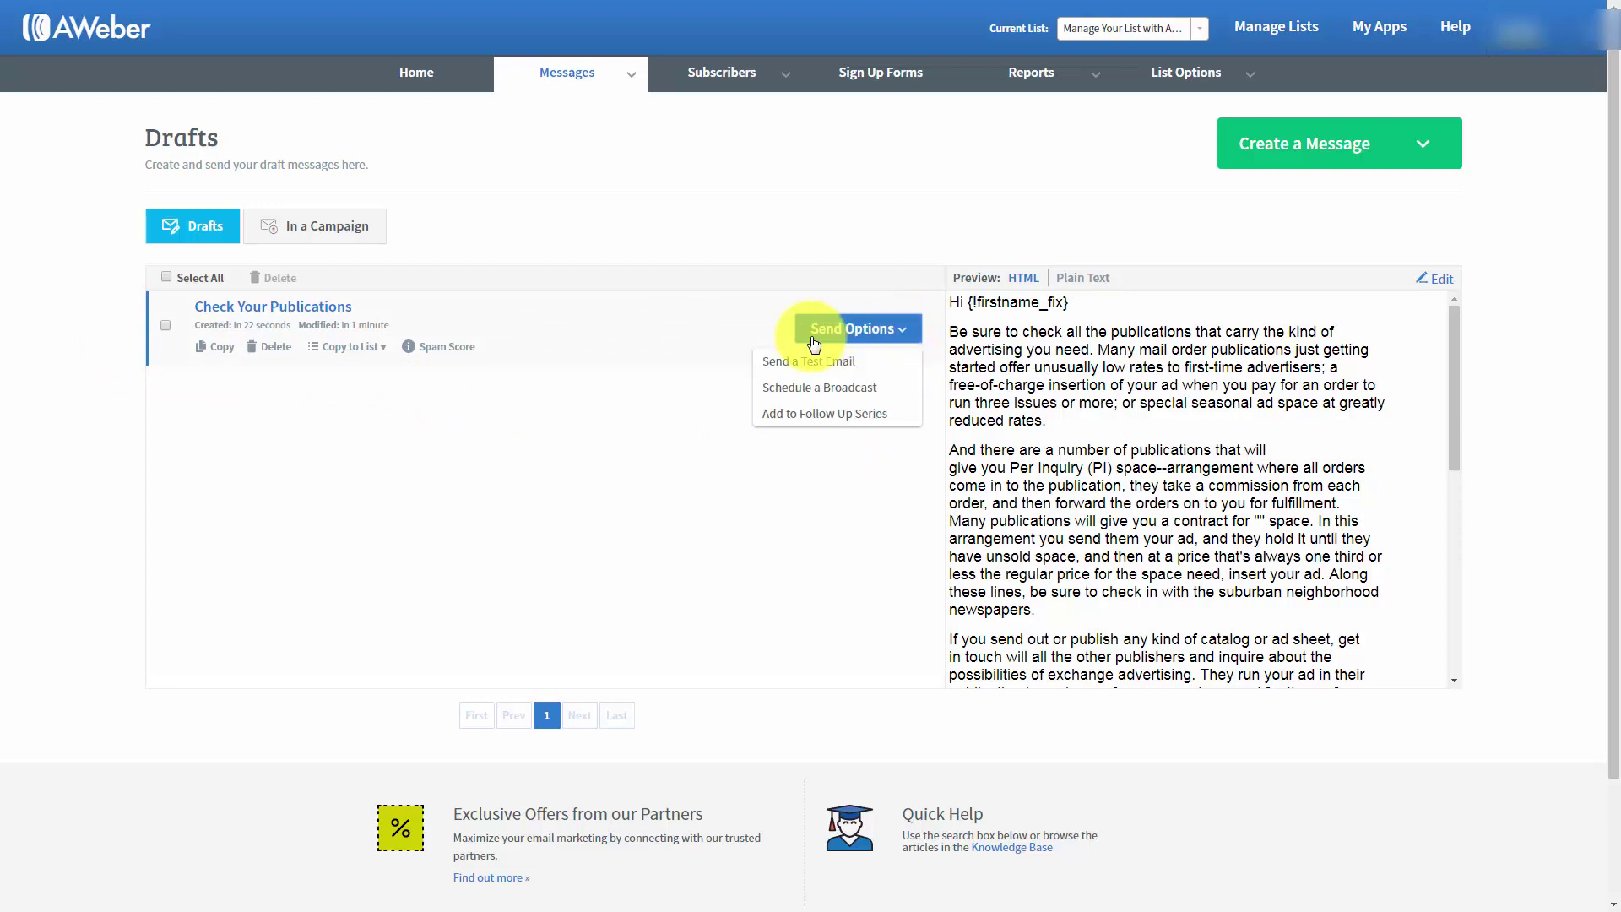
click(799, 391)
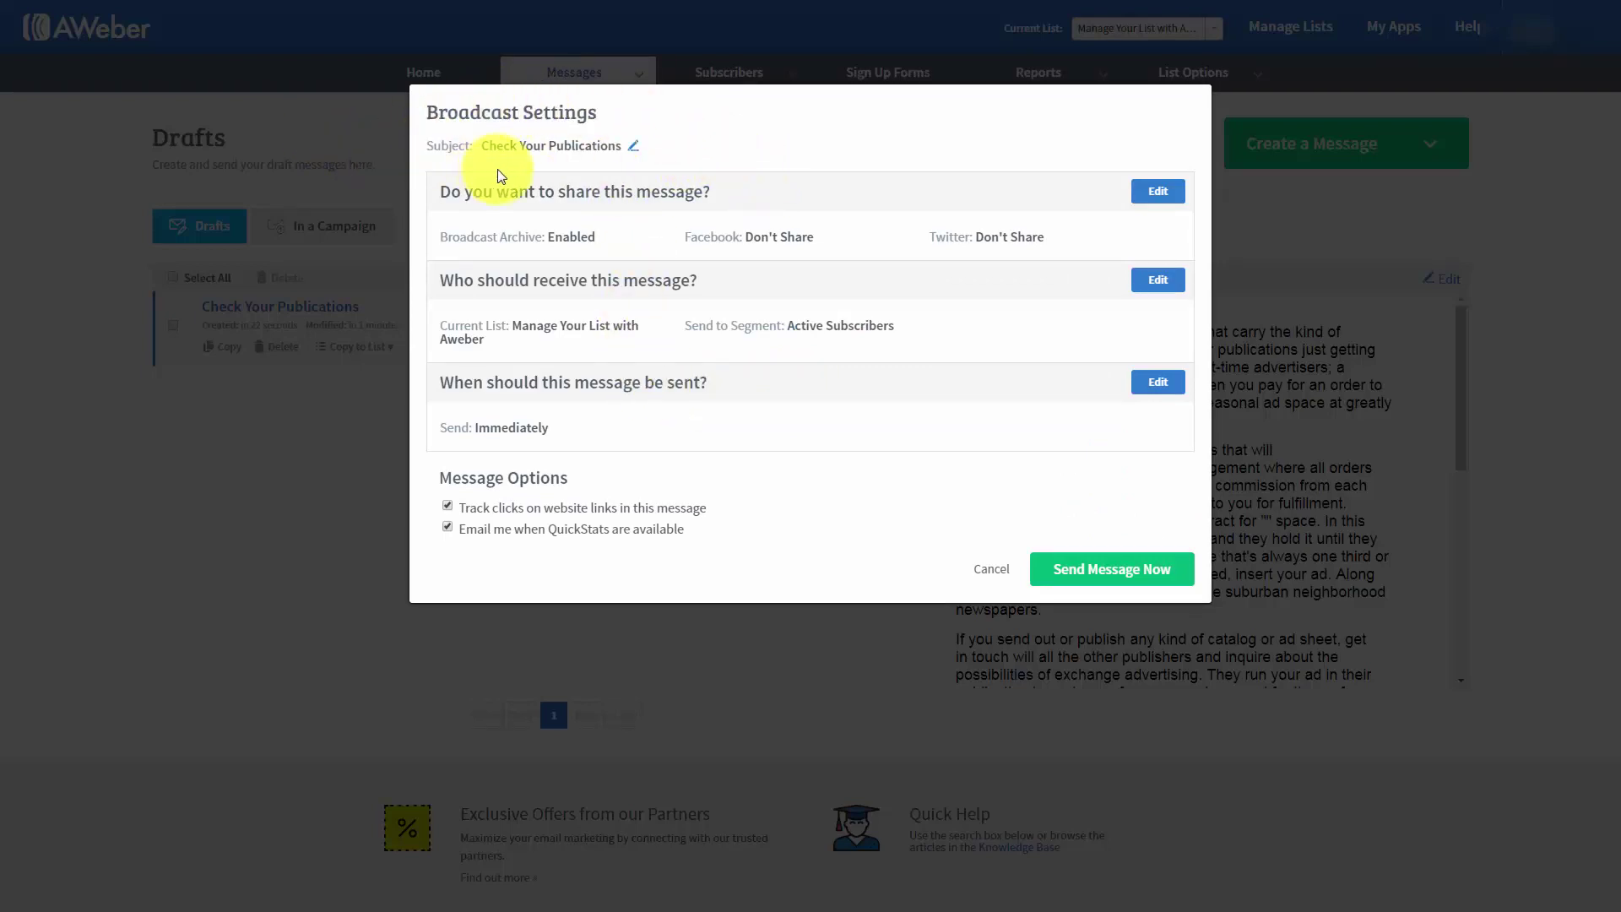
Start and cancel a subject edit, then open the broadcast sharing settings
click(634, 144)
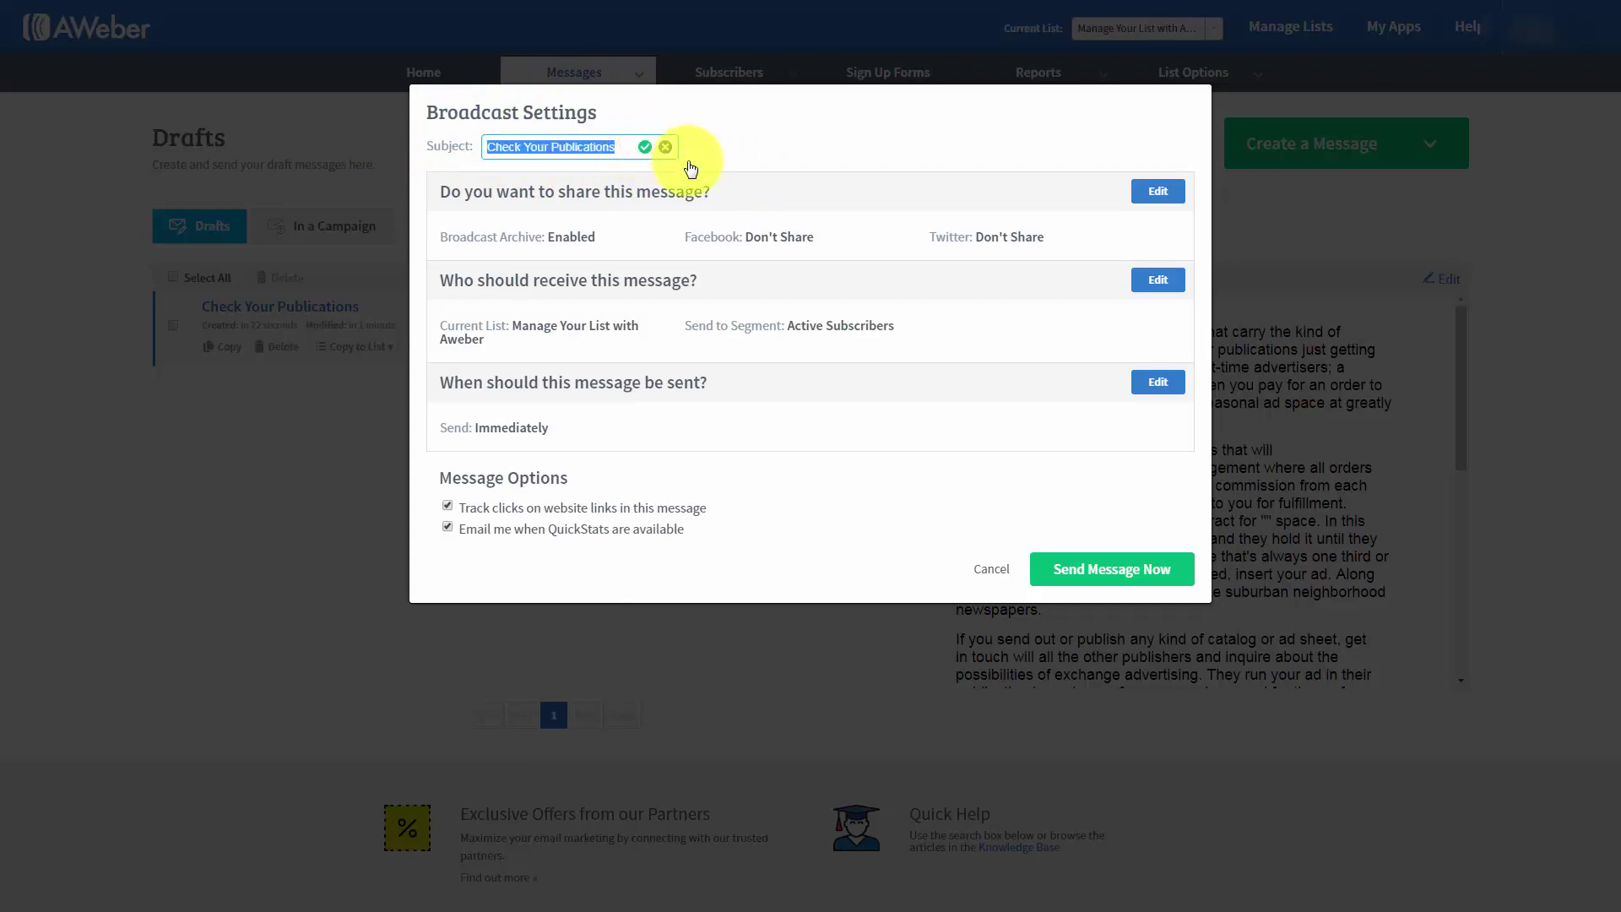
click(667, 152)
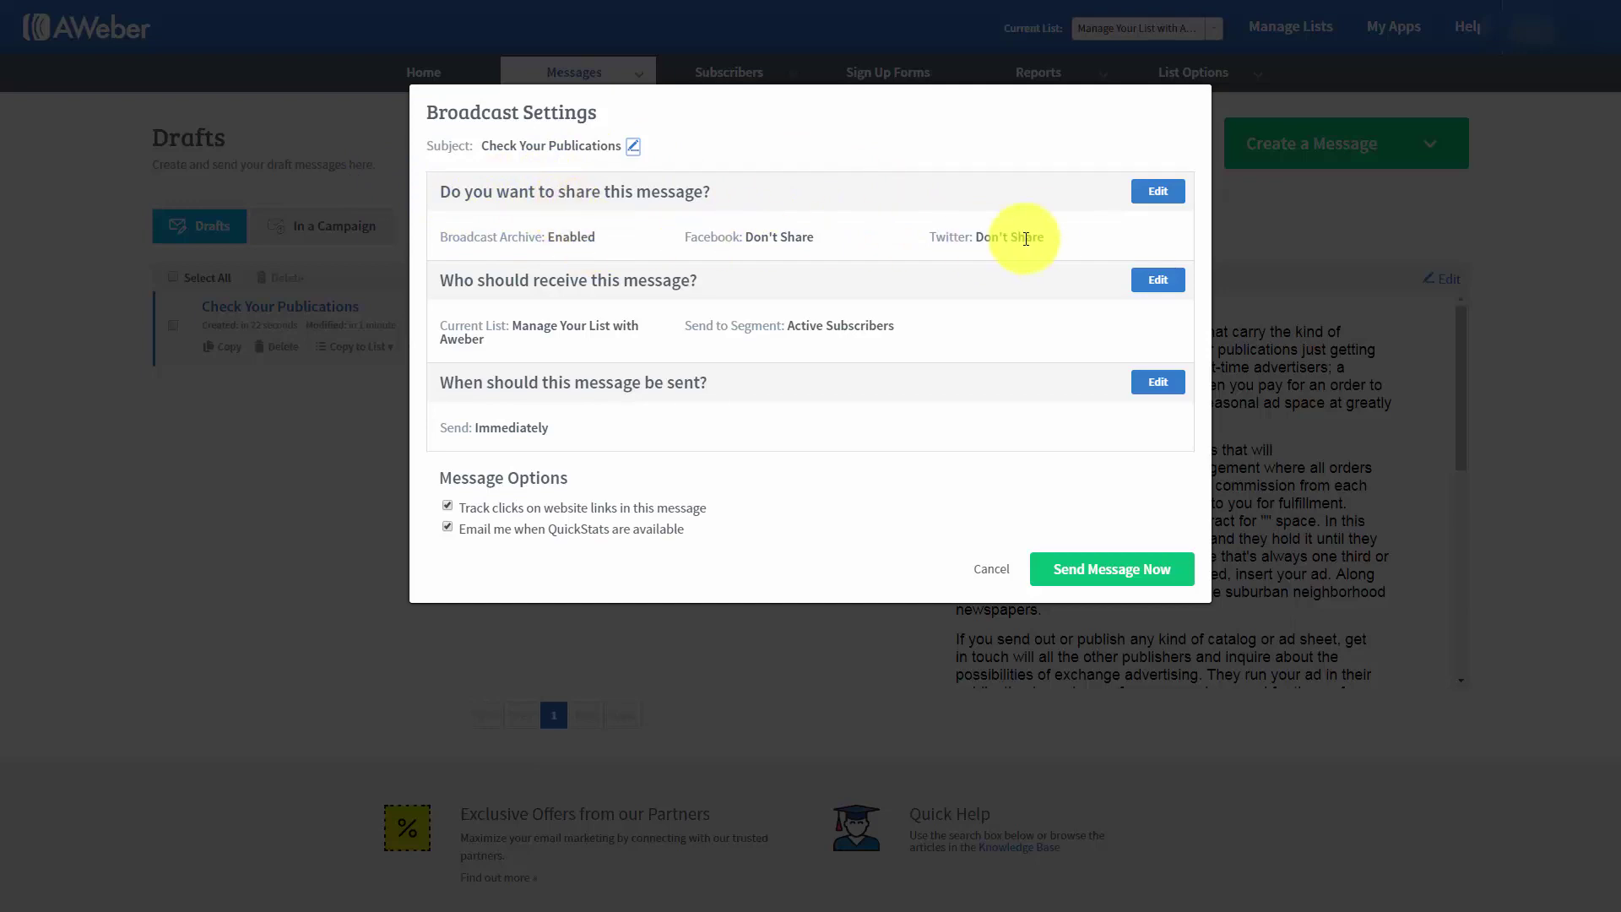
click(1153, 193)
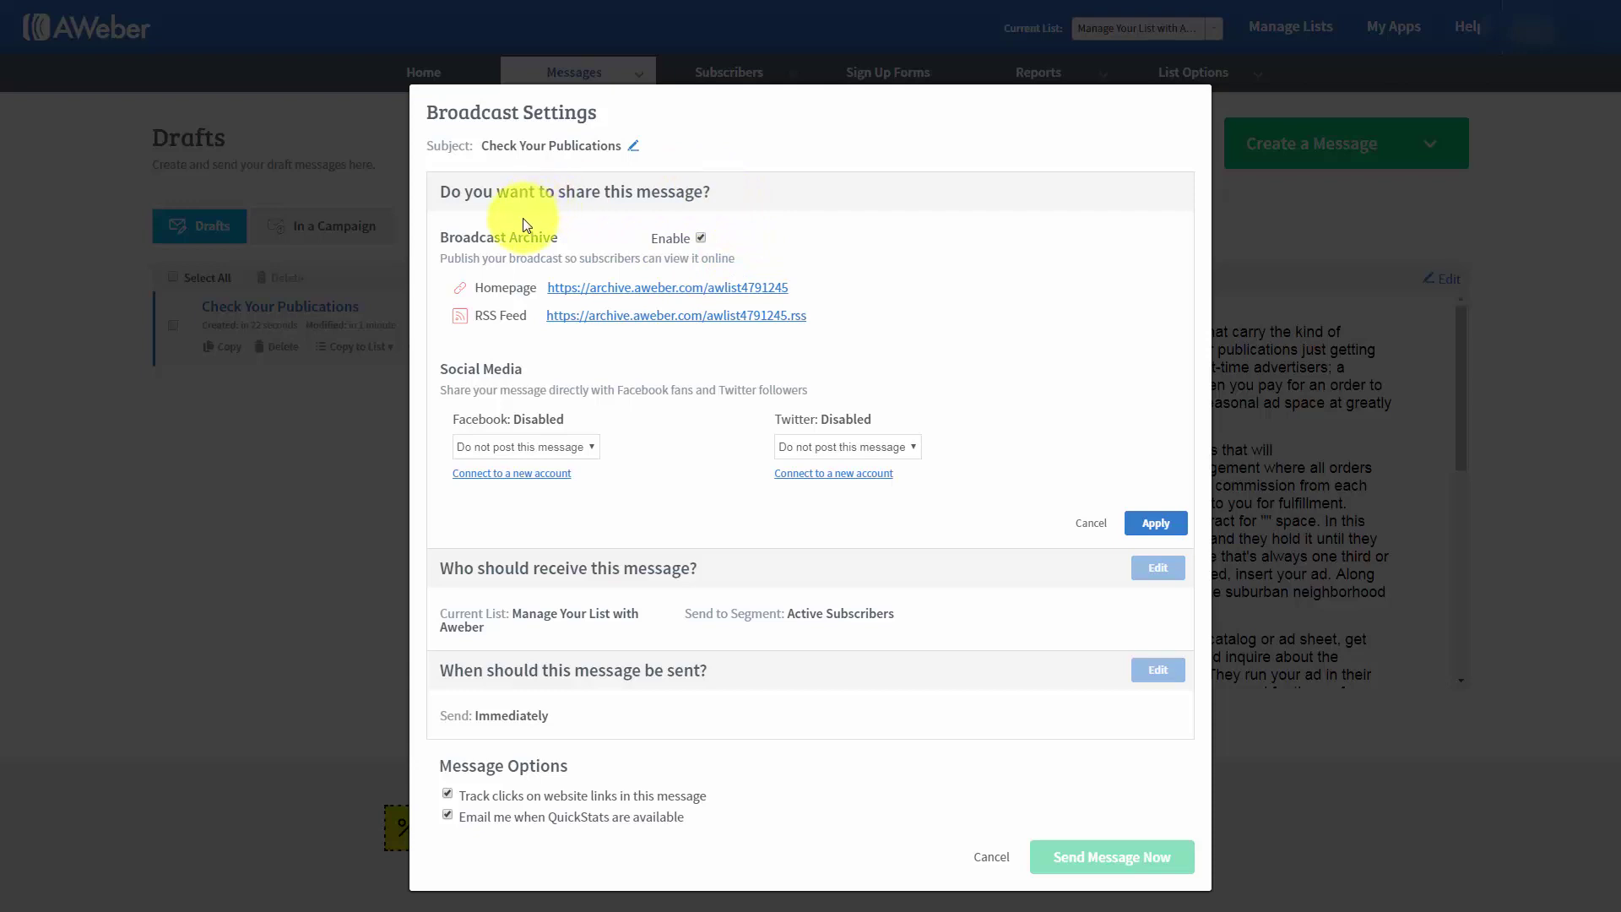
View the list's public broadcast archive homepage
click(602, 295)
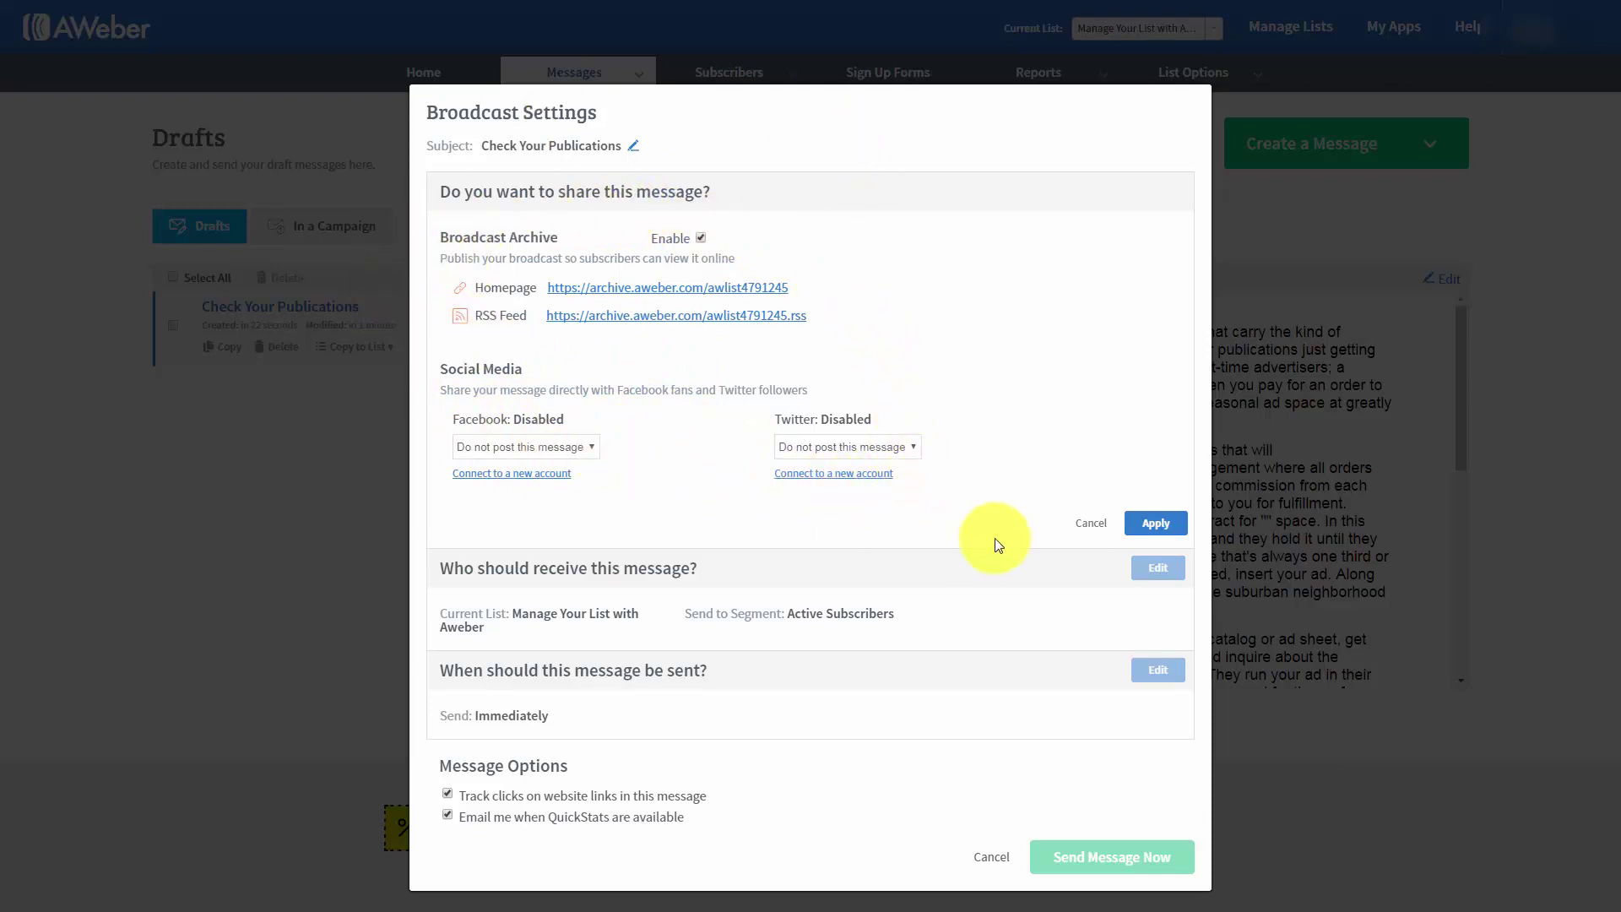
Apply the sharing settings, include the second and third lists, and exclude the third list
click(1154, 524)
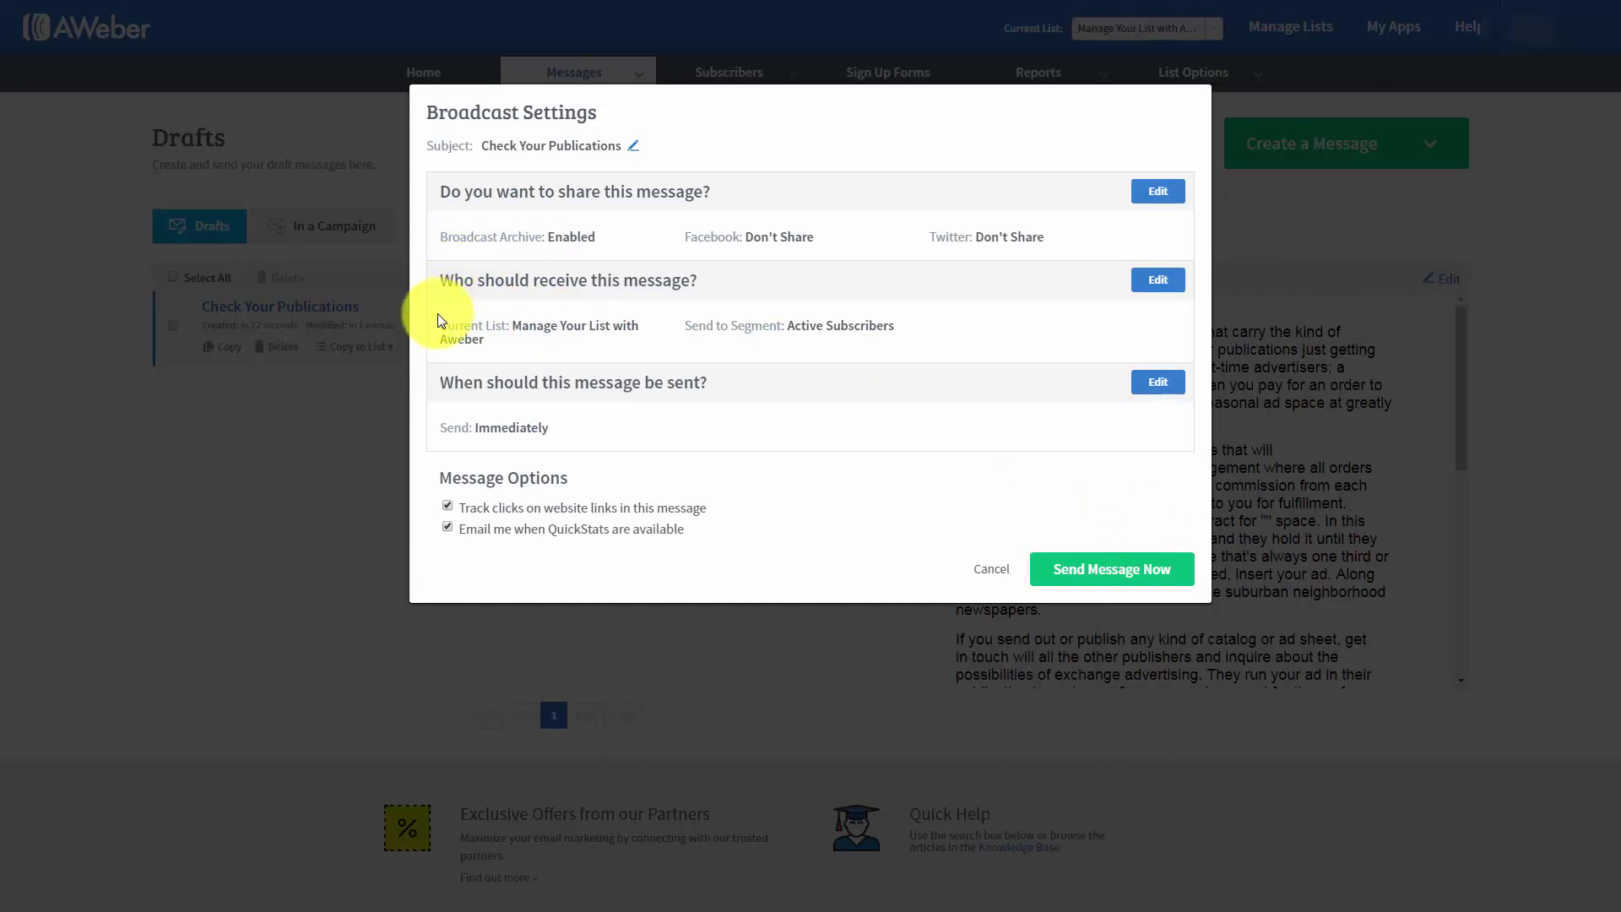
click(1159, 282)
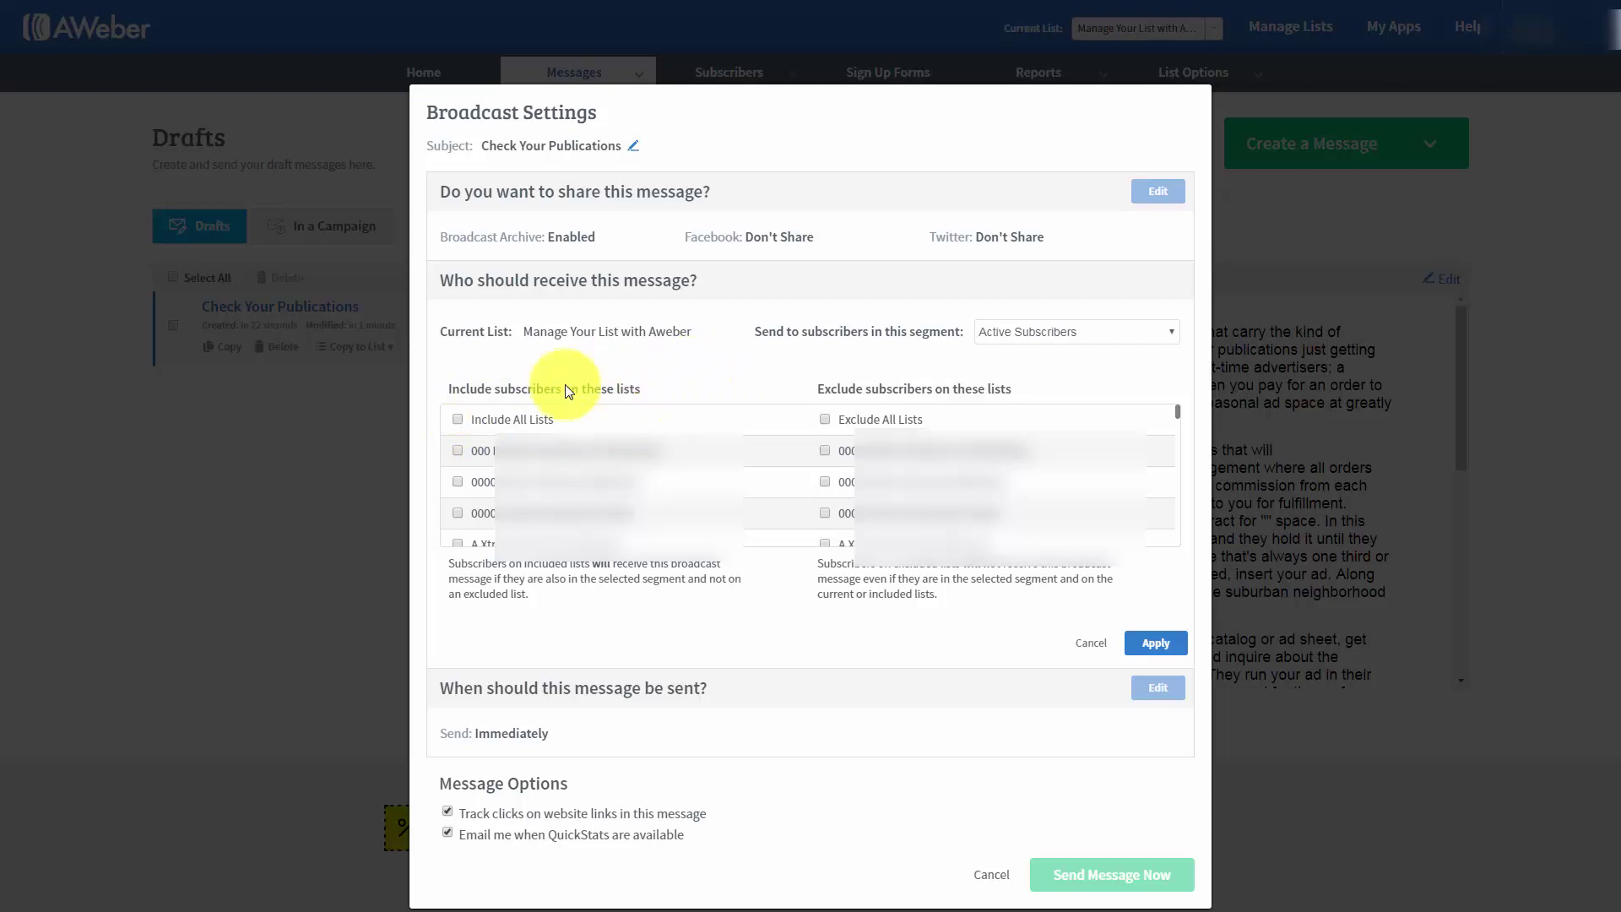
click(458, 482)
click(458, 511)
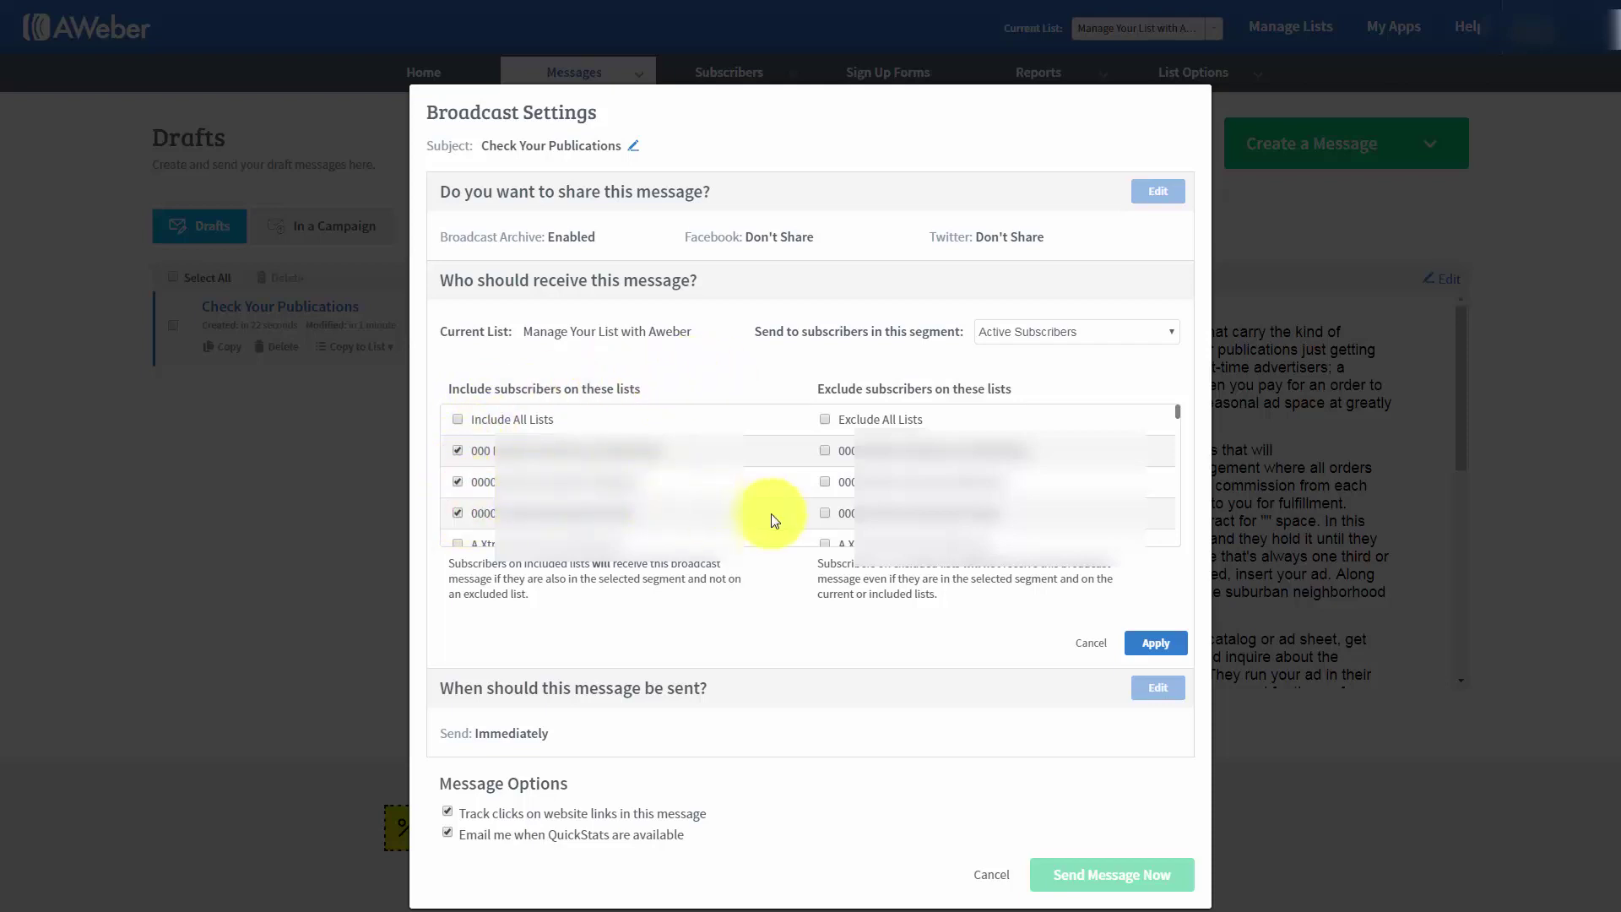
click(824, 512)
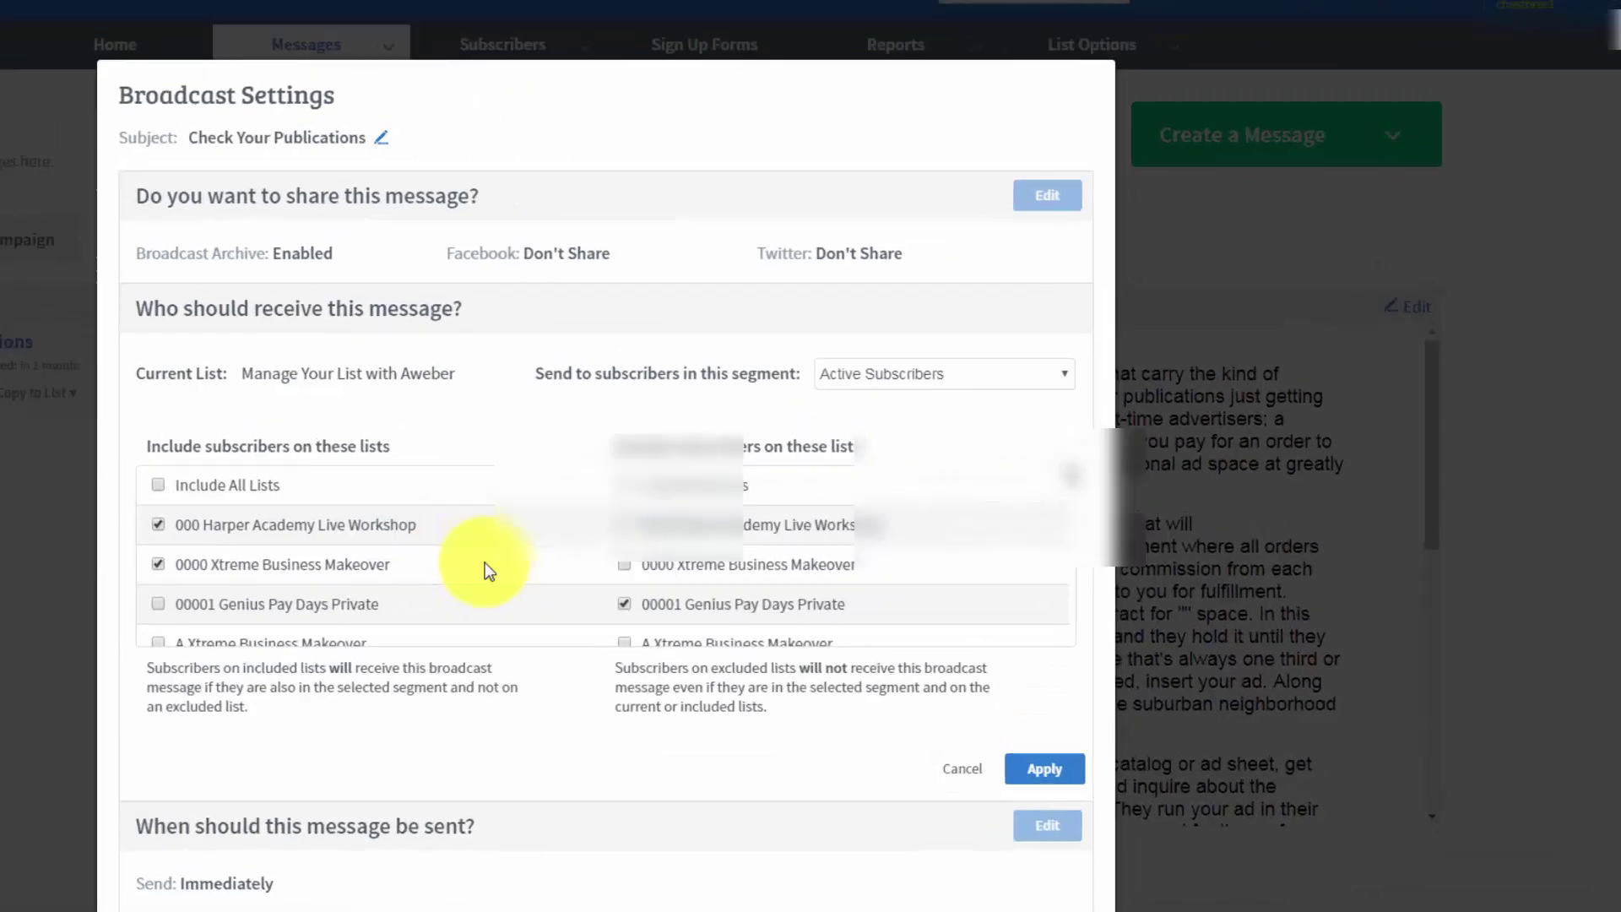
Keep the Active Subscribers segment and apply the two-included, one-excluded list choices
click(1077, 330)
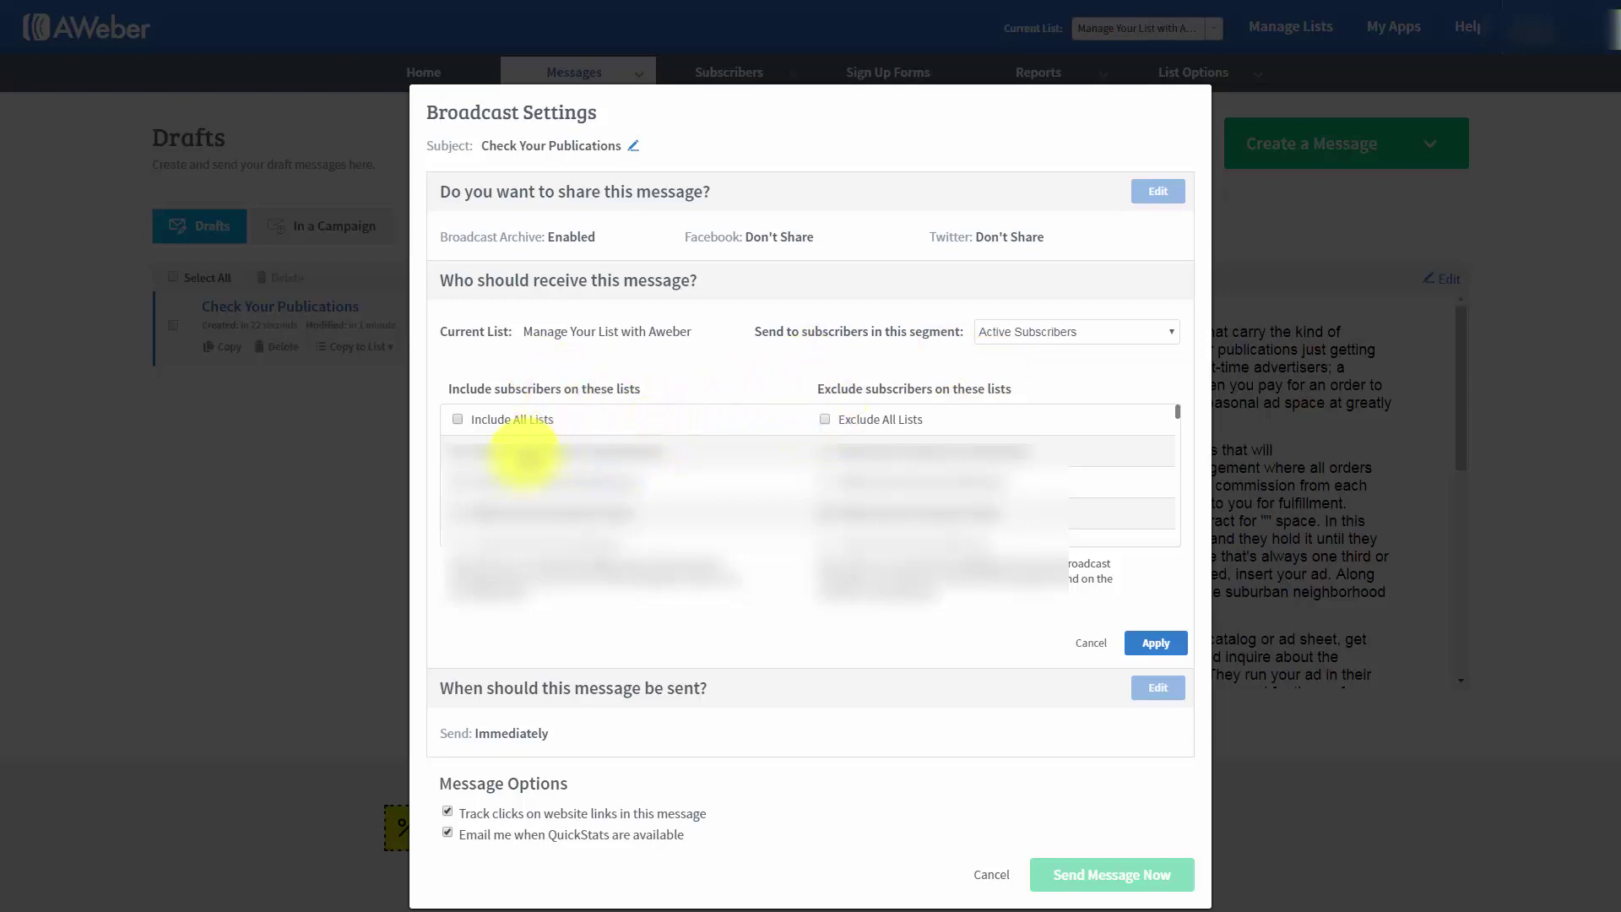
click(1079, 345)
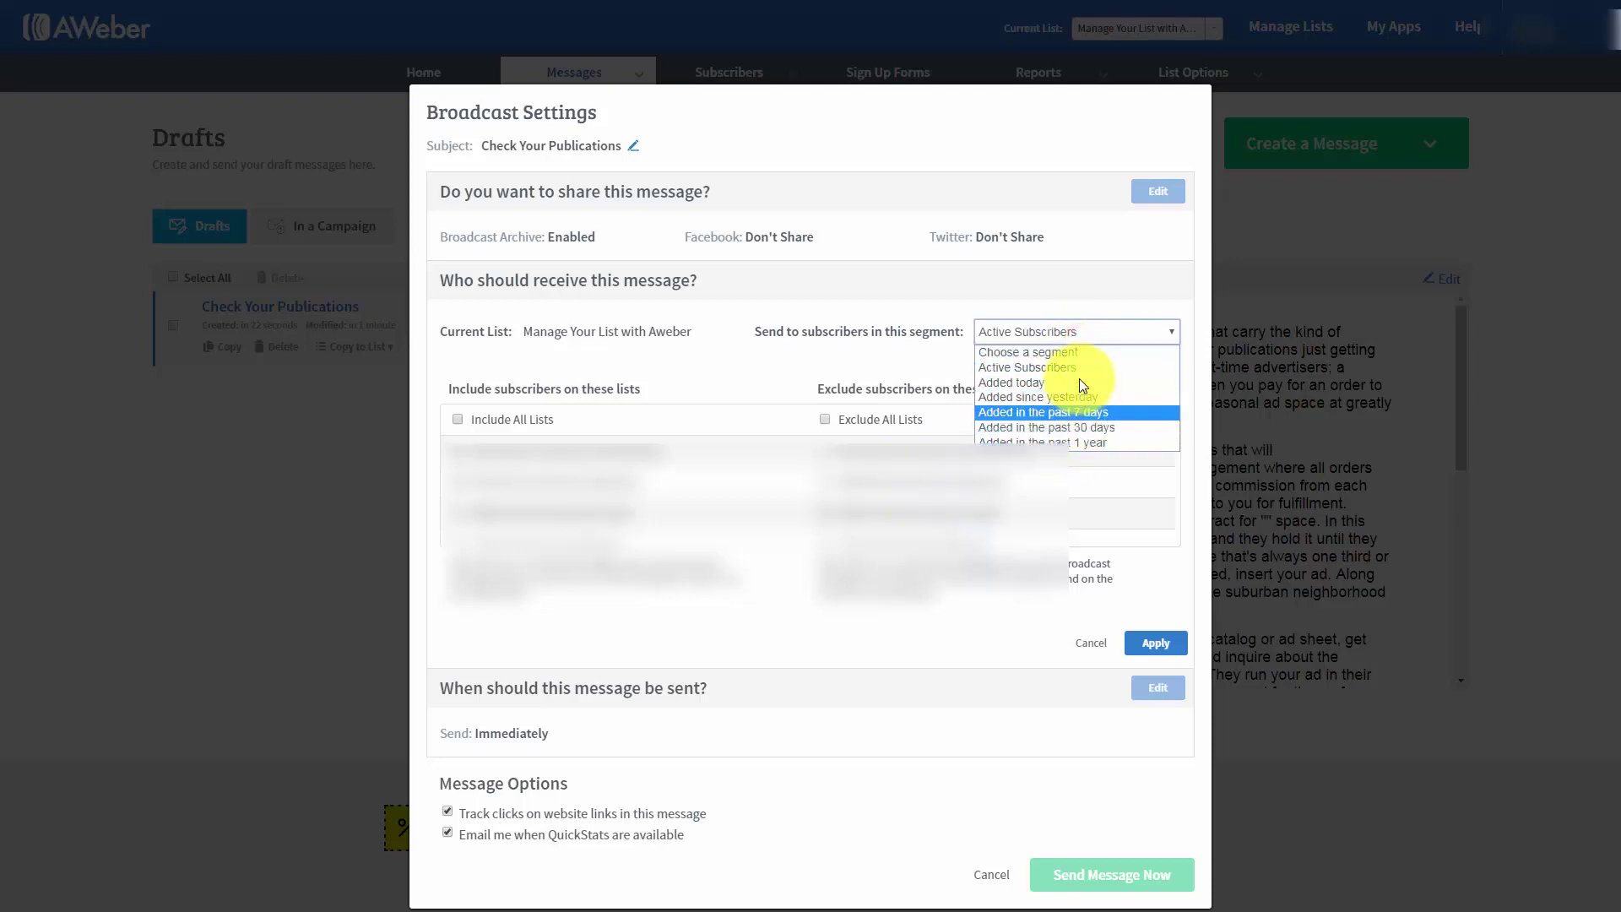
click(896, 366)
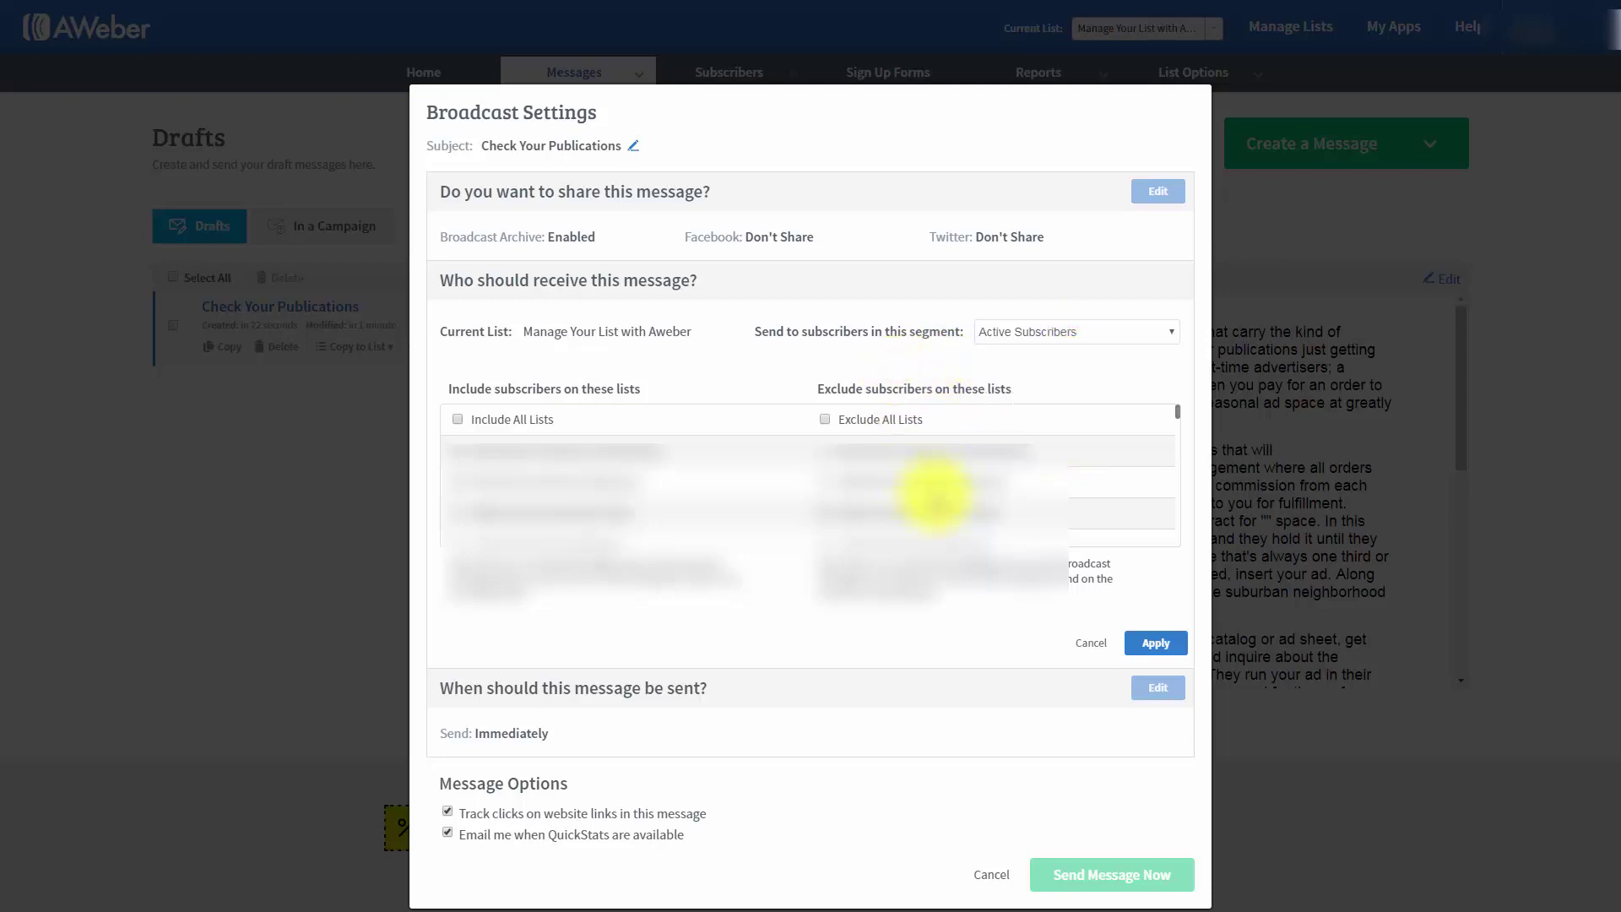
click(1155, 642)
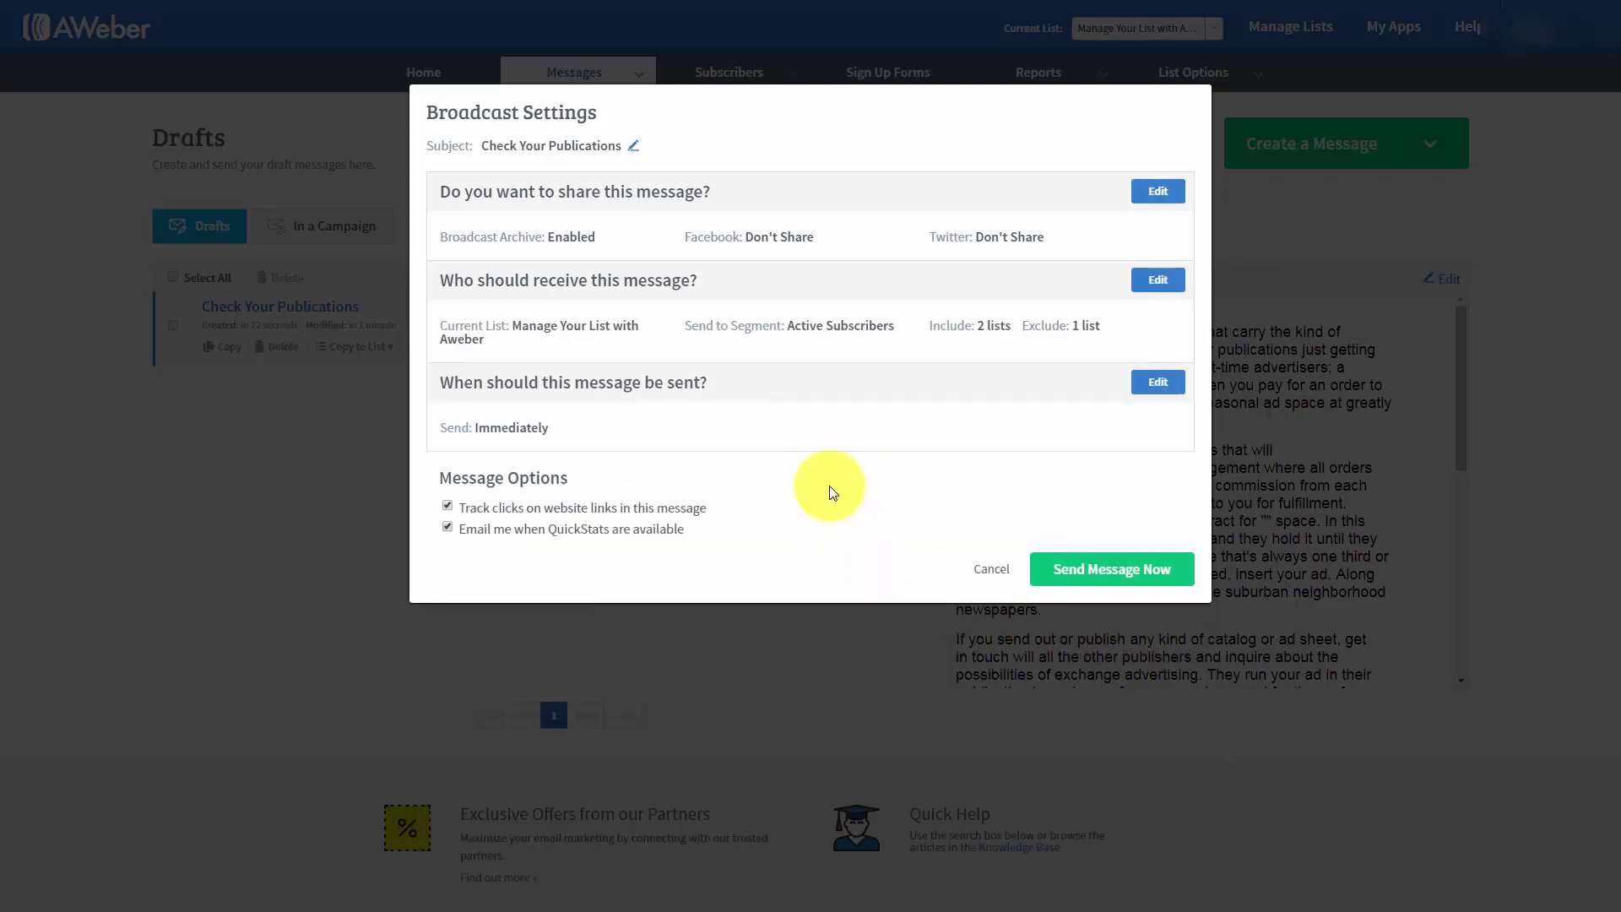
click(1151, 384)
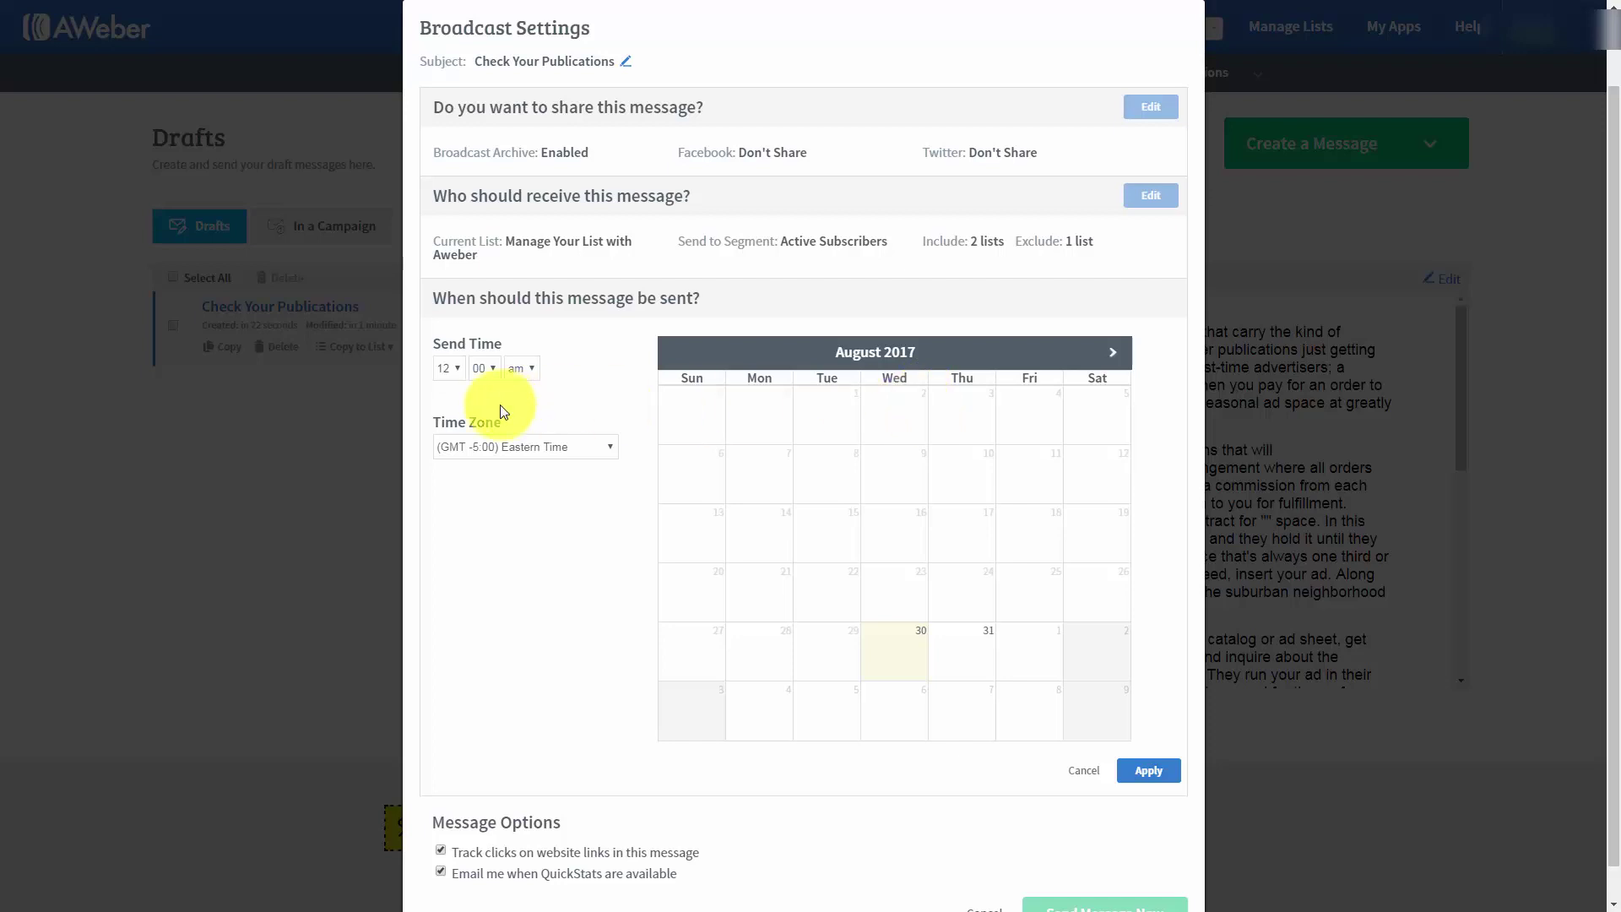
click(457, 367)
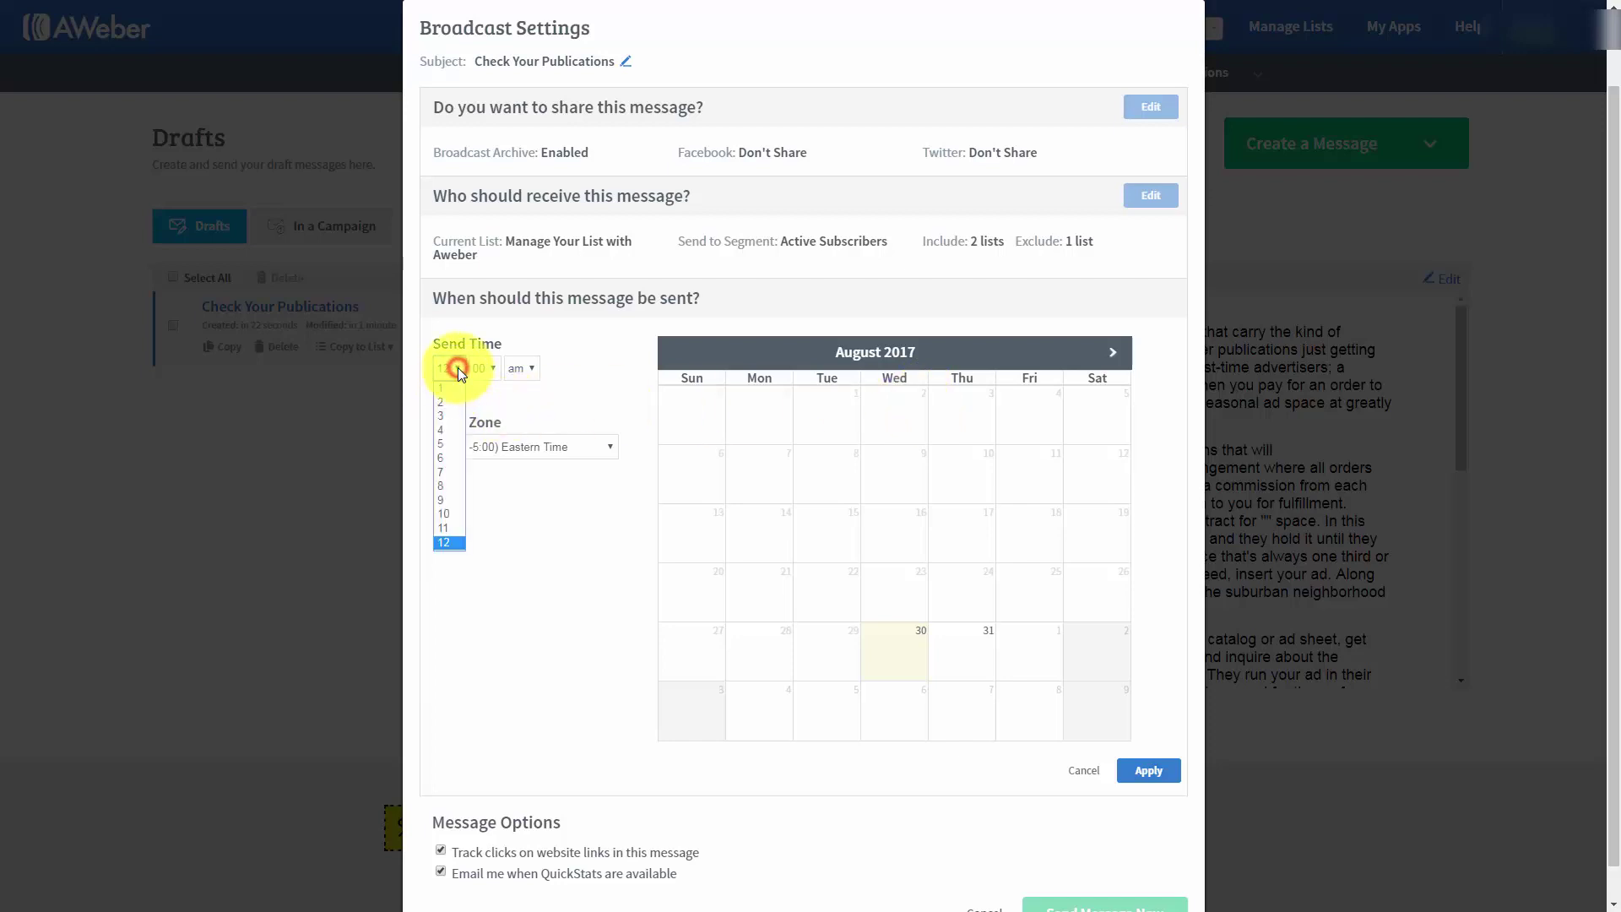
click(446, 456)
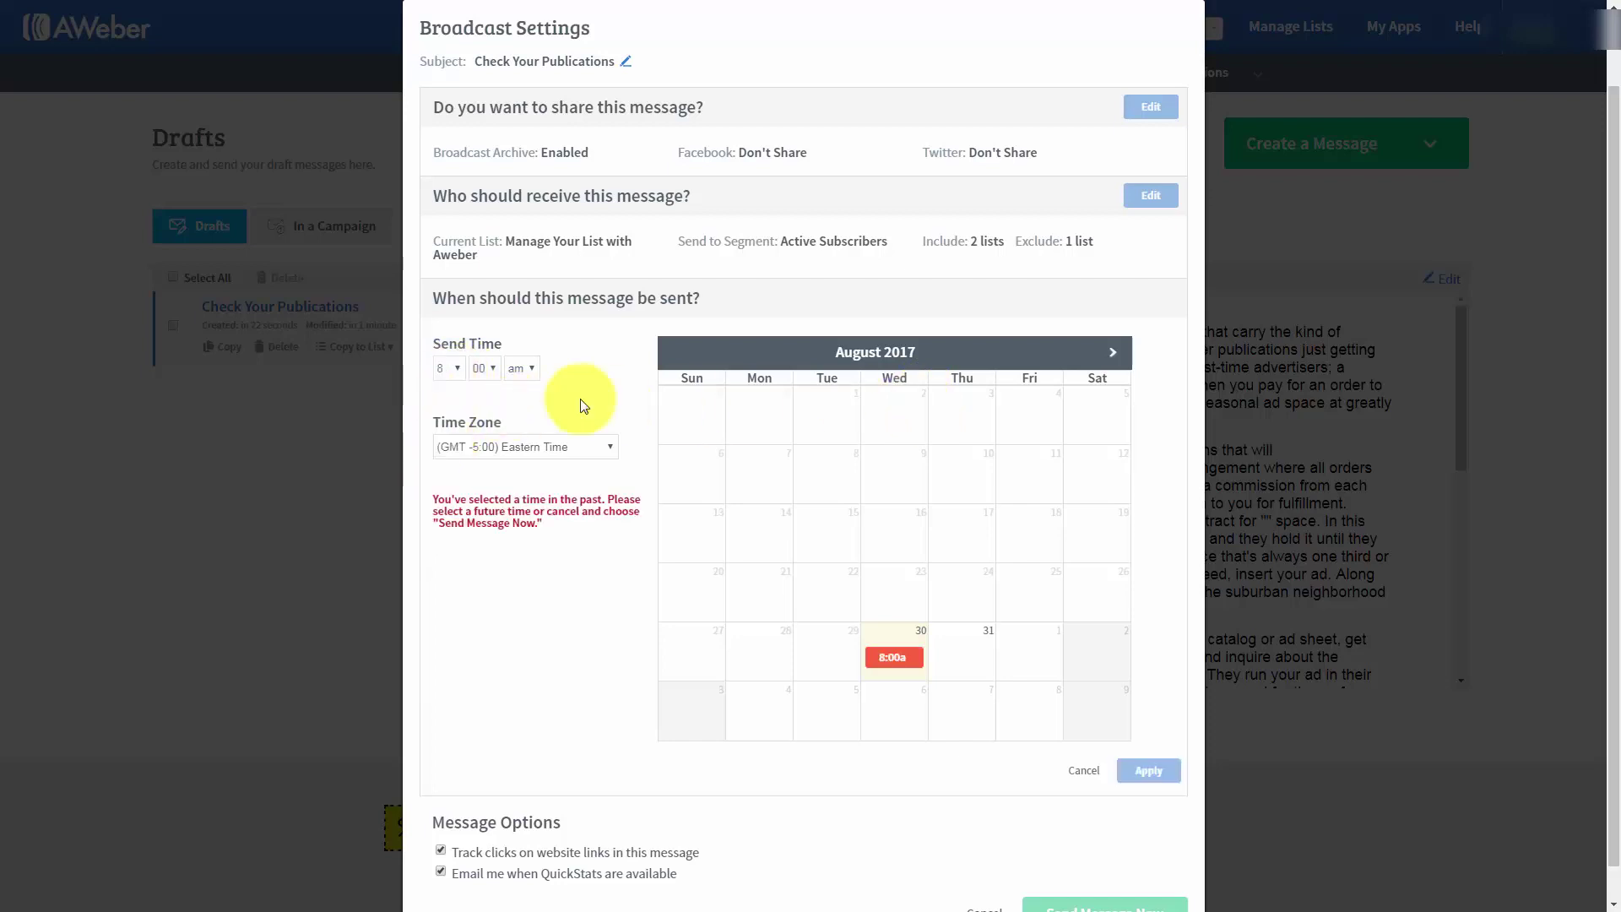
click(967, 654)
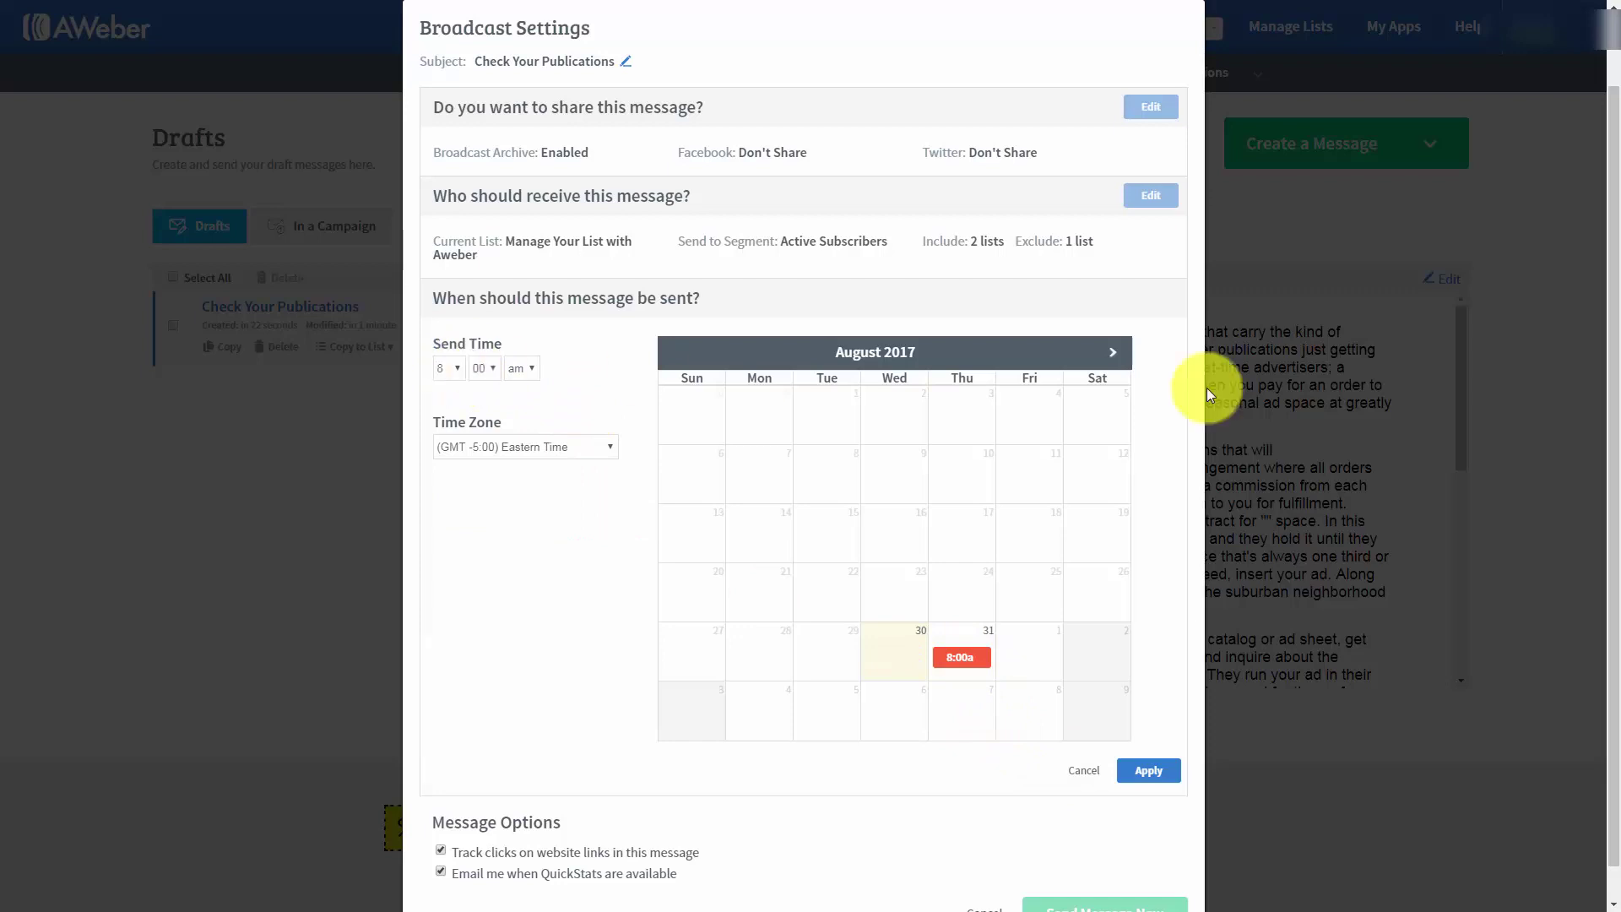
click(1114, 353)
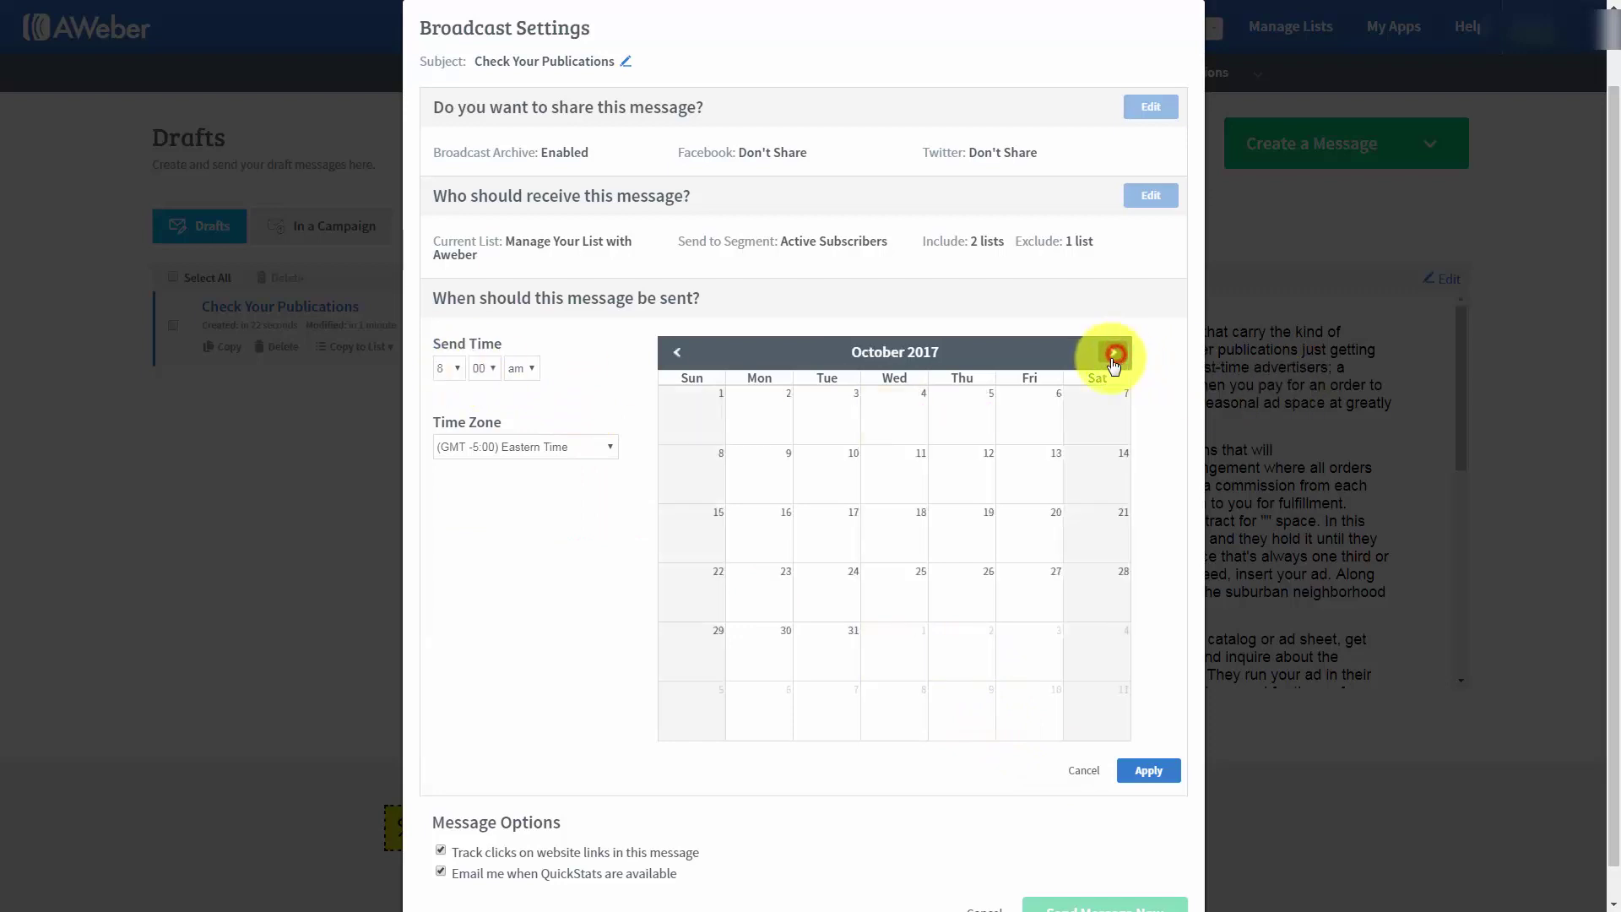
click(962, 469)
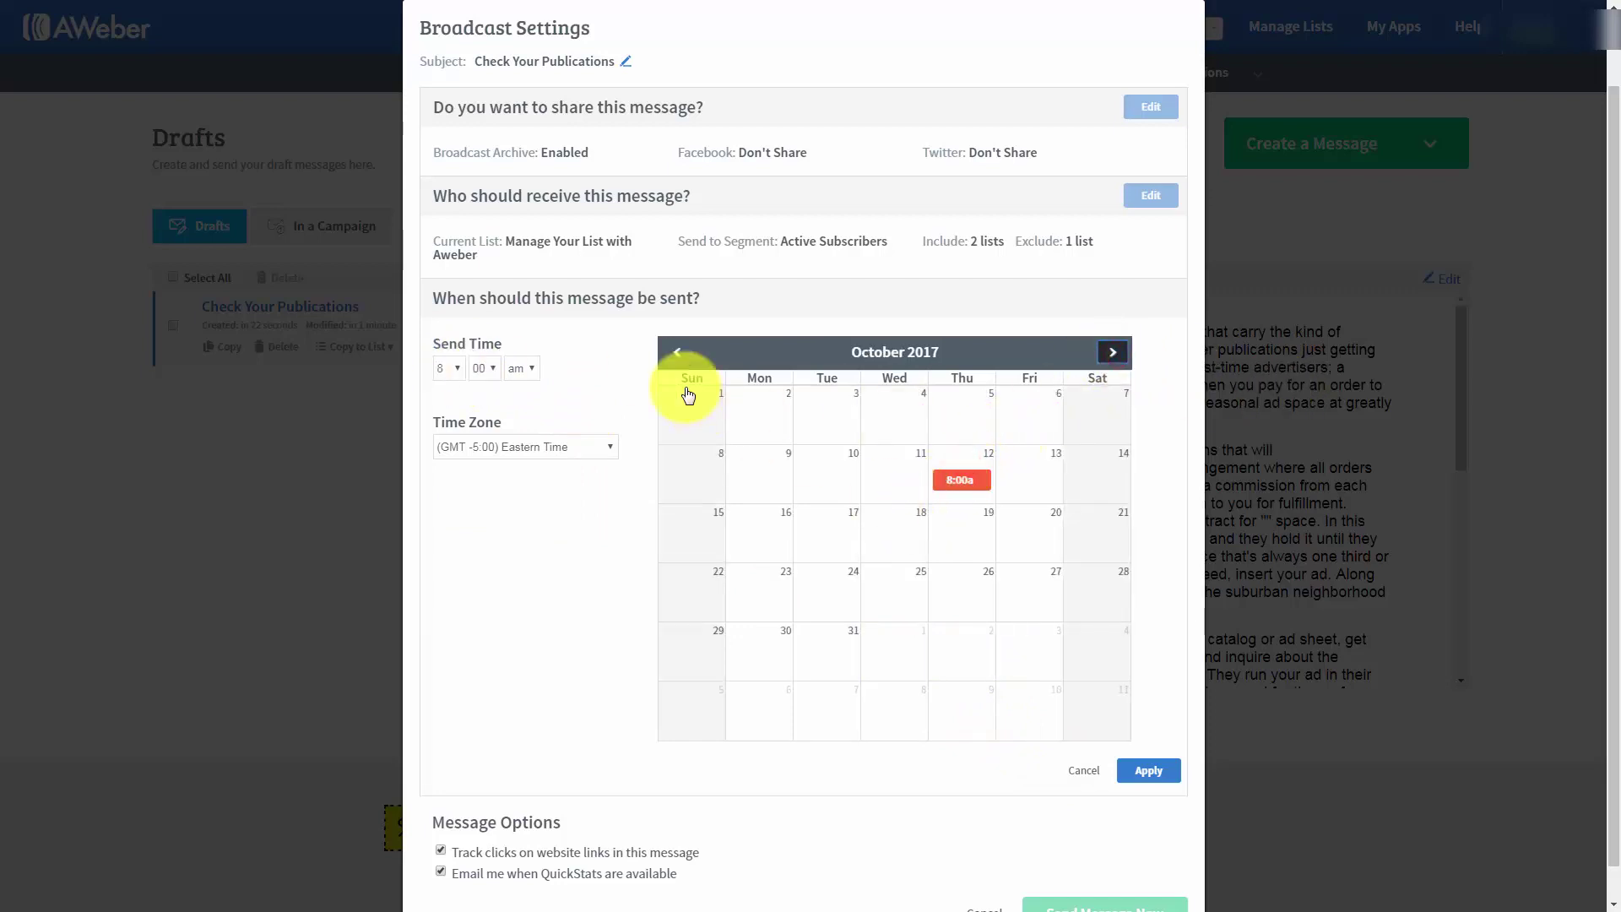
click(675, 352)
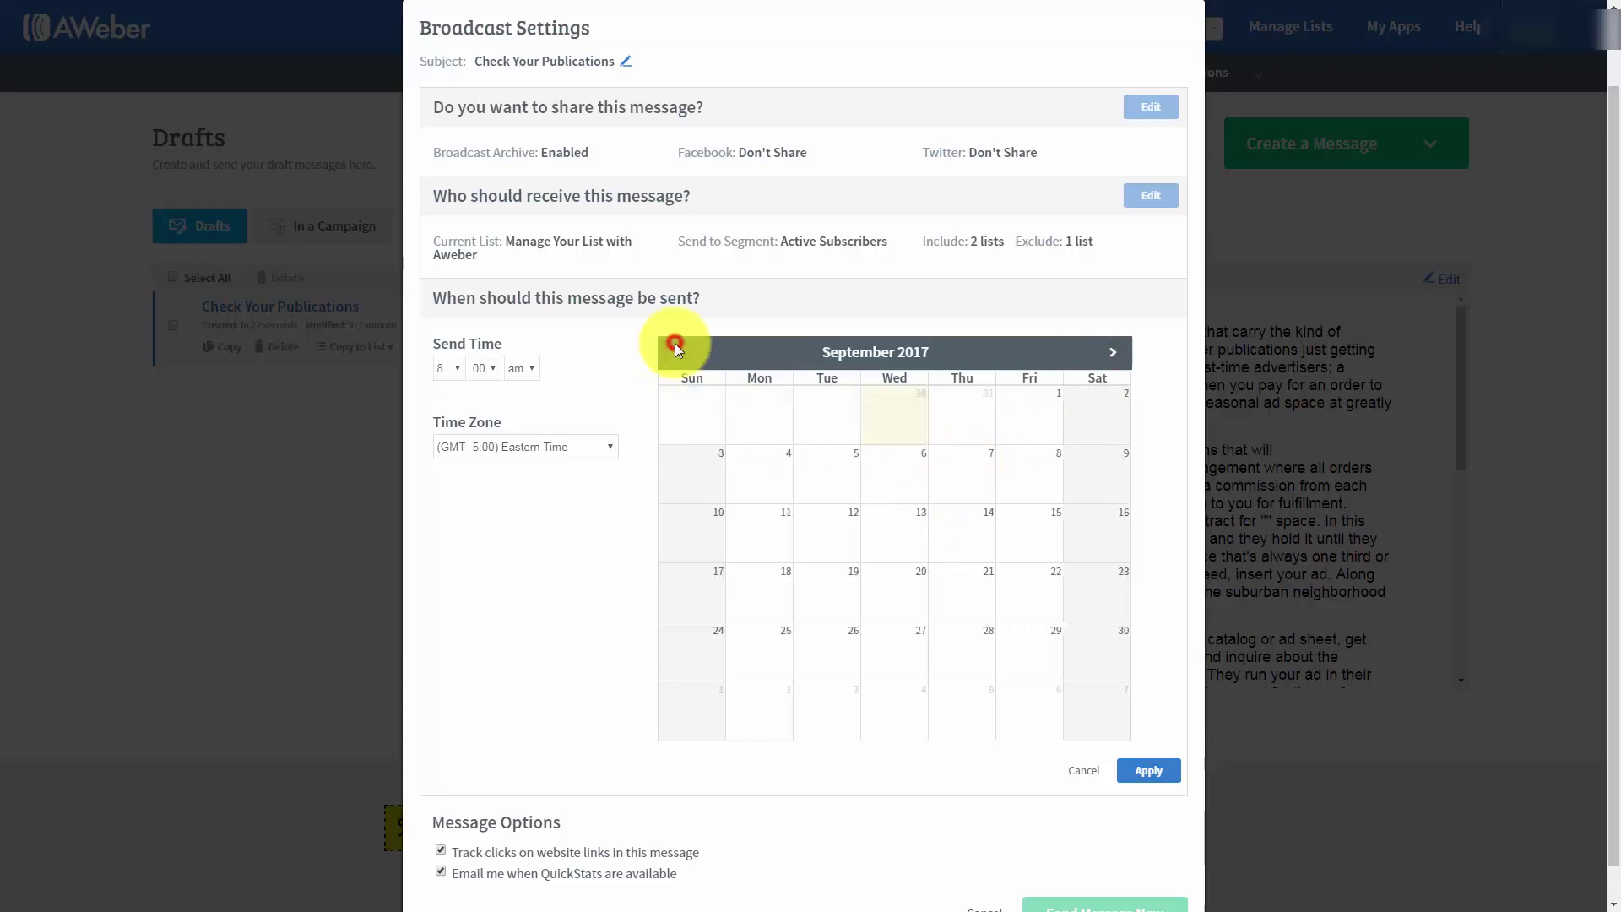
click(730, 481)
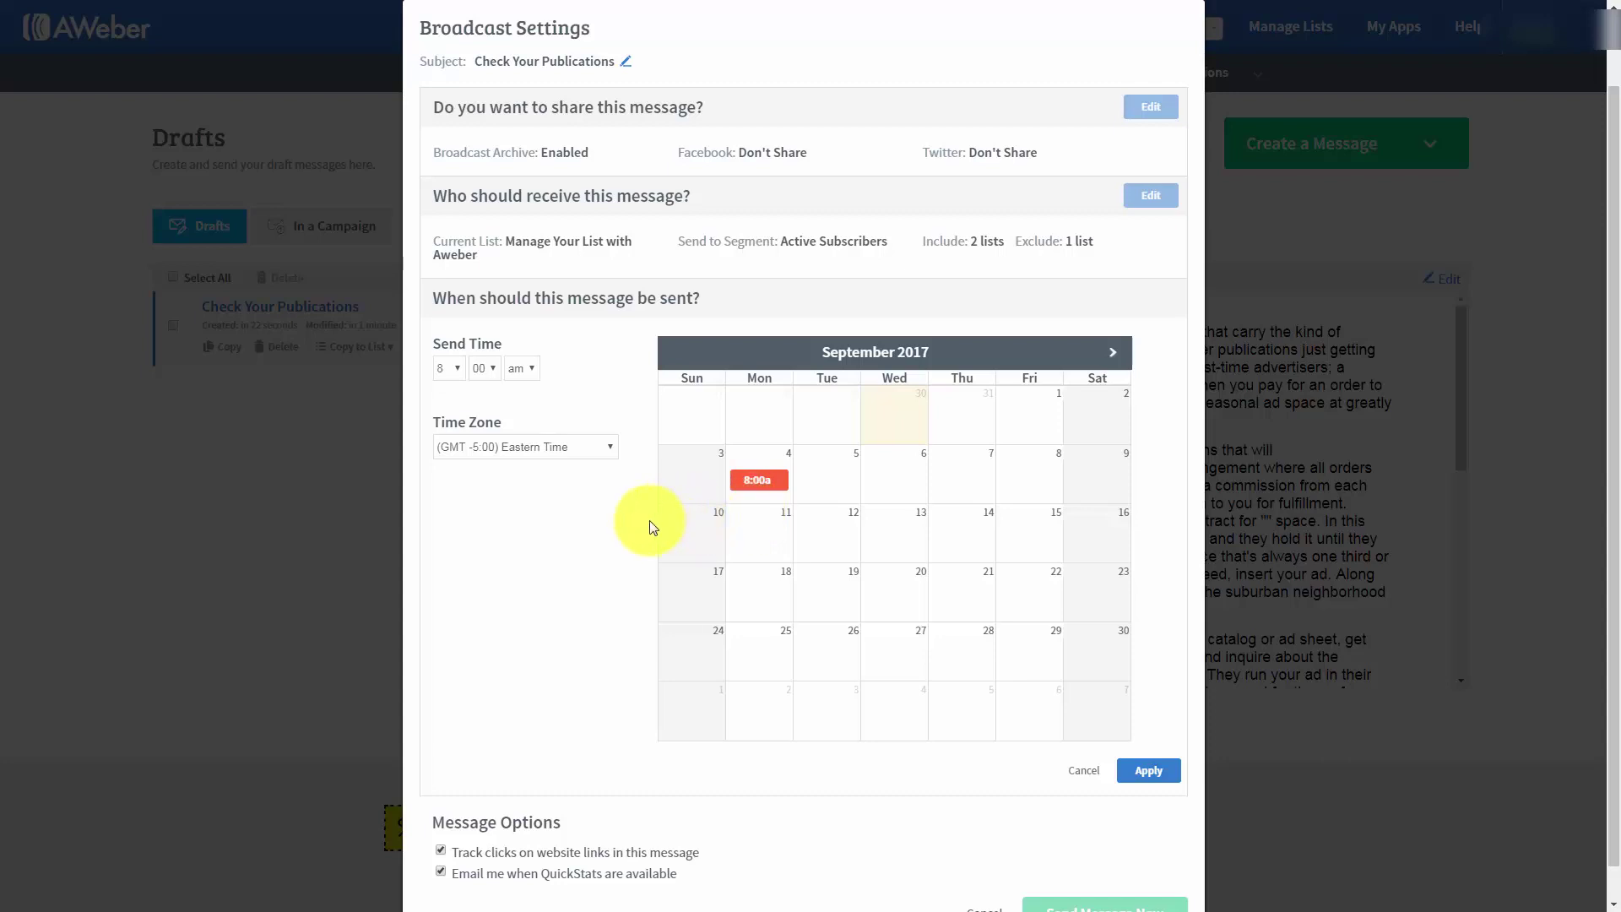
scroll(526, 552, down, 1)
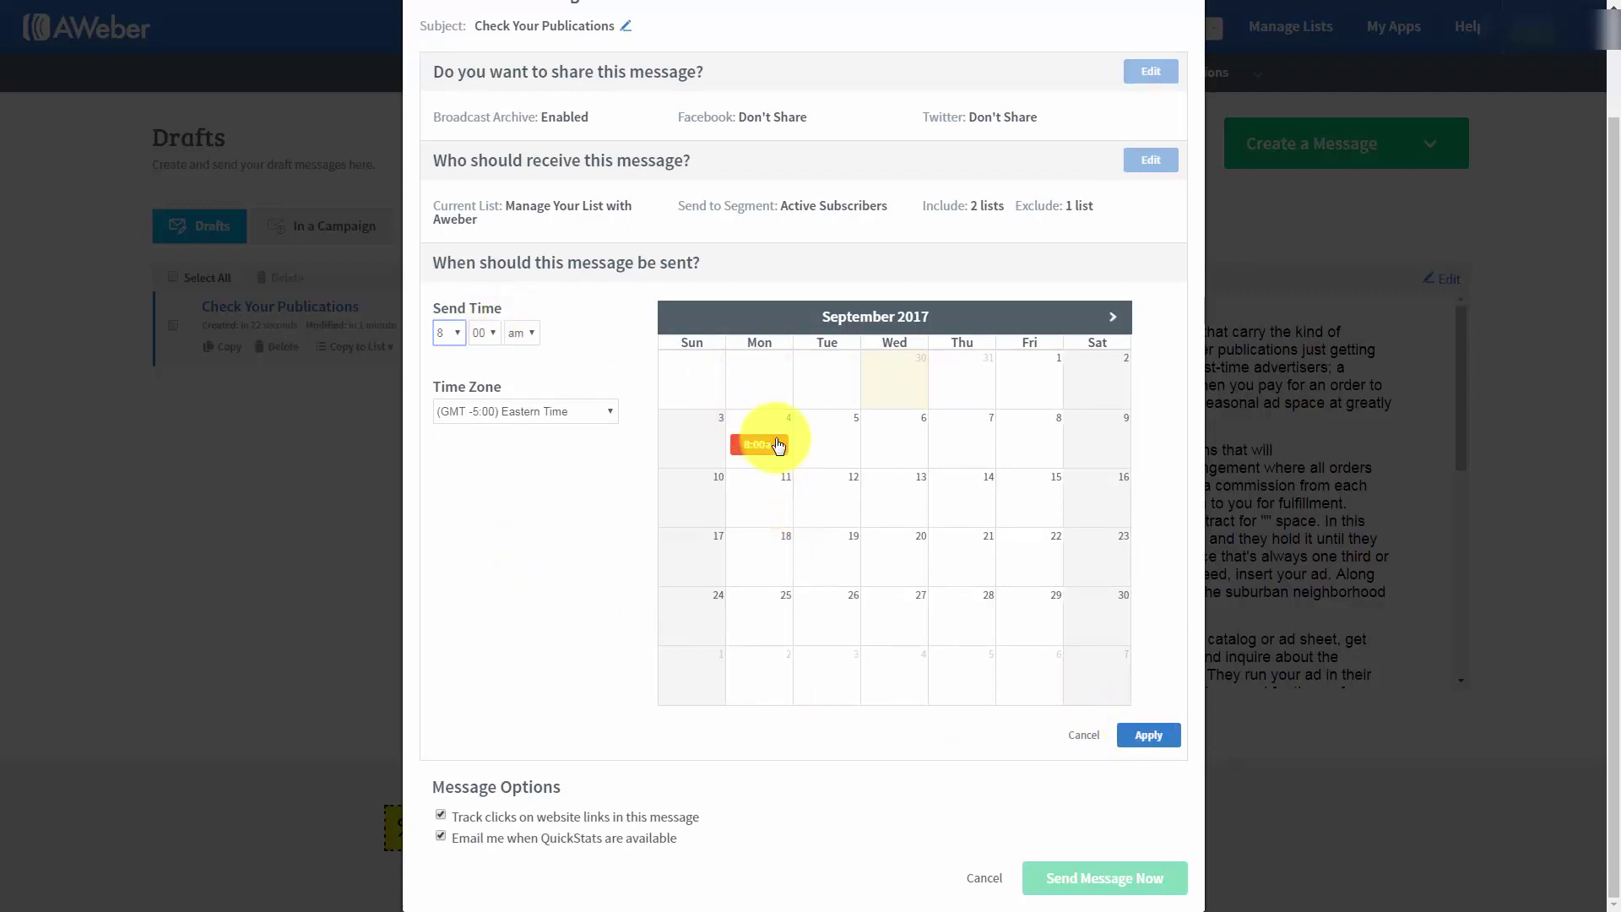
click(646, 498)
click(1082, 734)
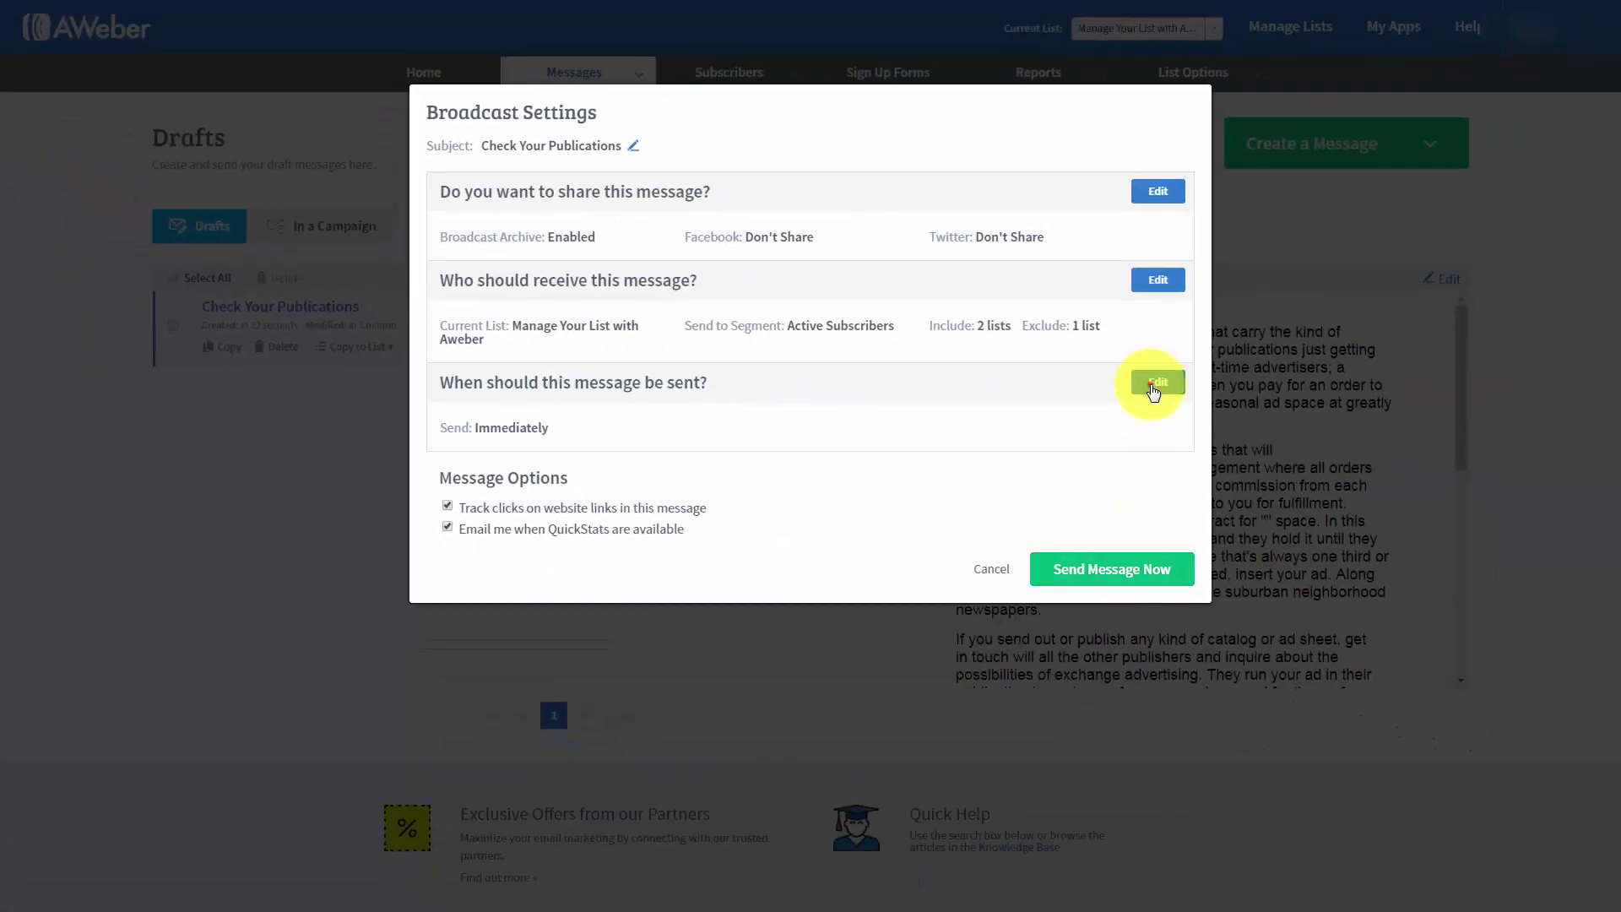
Set the send date to September 6, 2017 and schedule the broadcast
click(1153, 385)
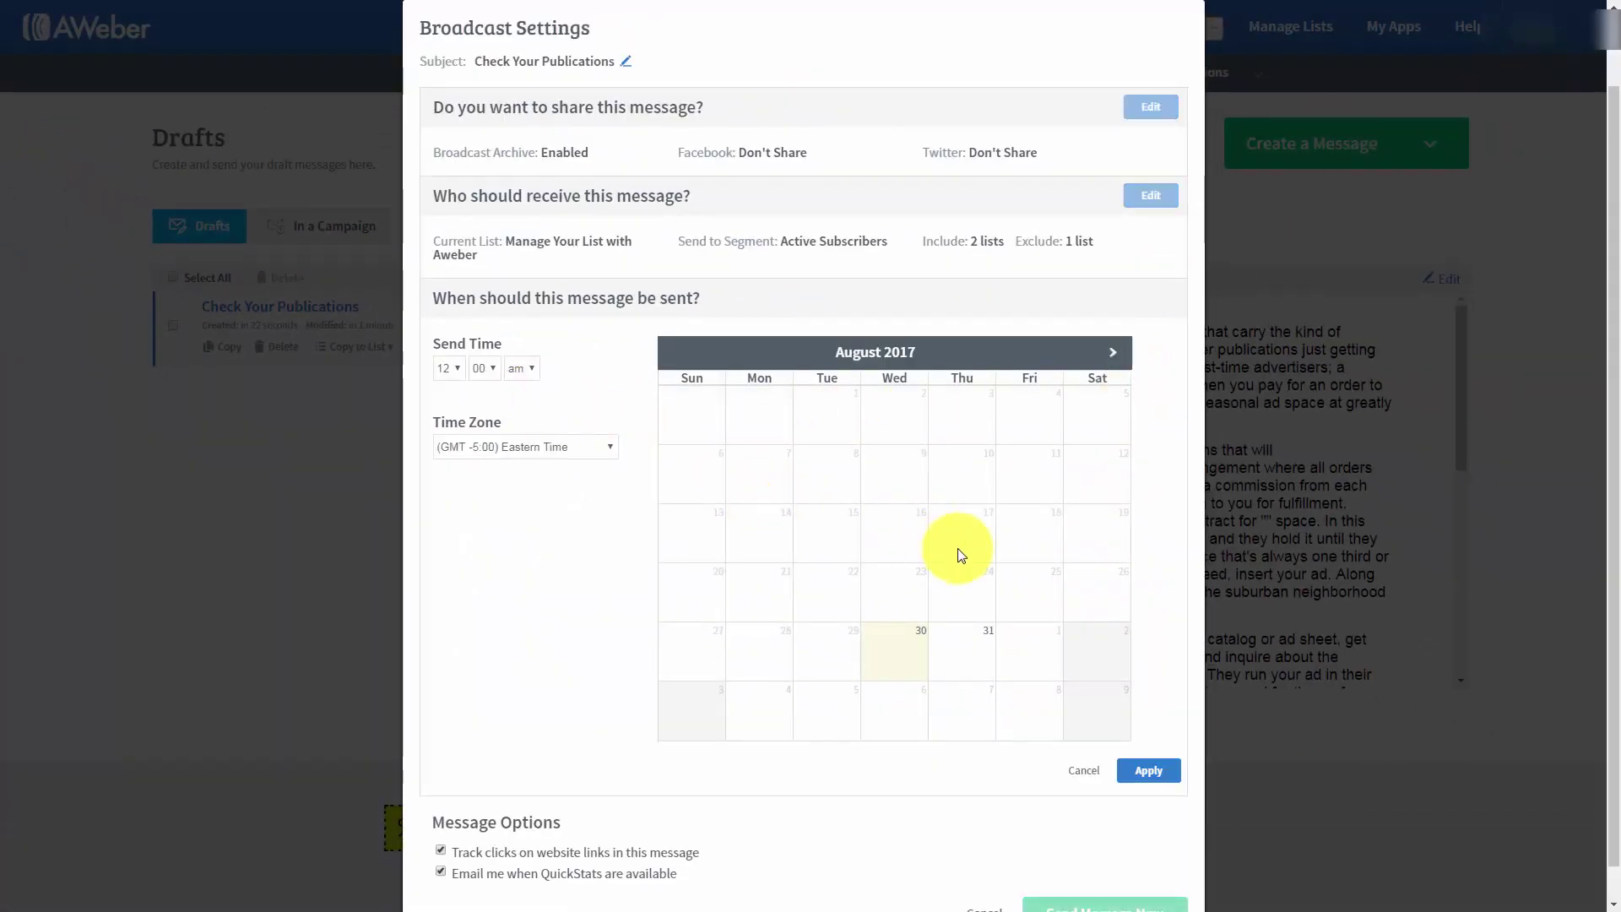
click(1117, 362)
click(899, 488)
click(1148, 771)
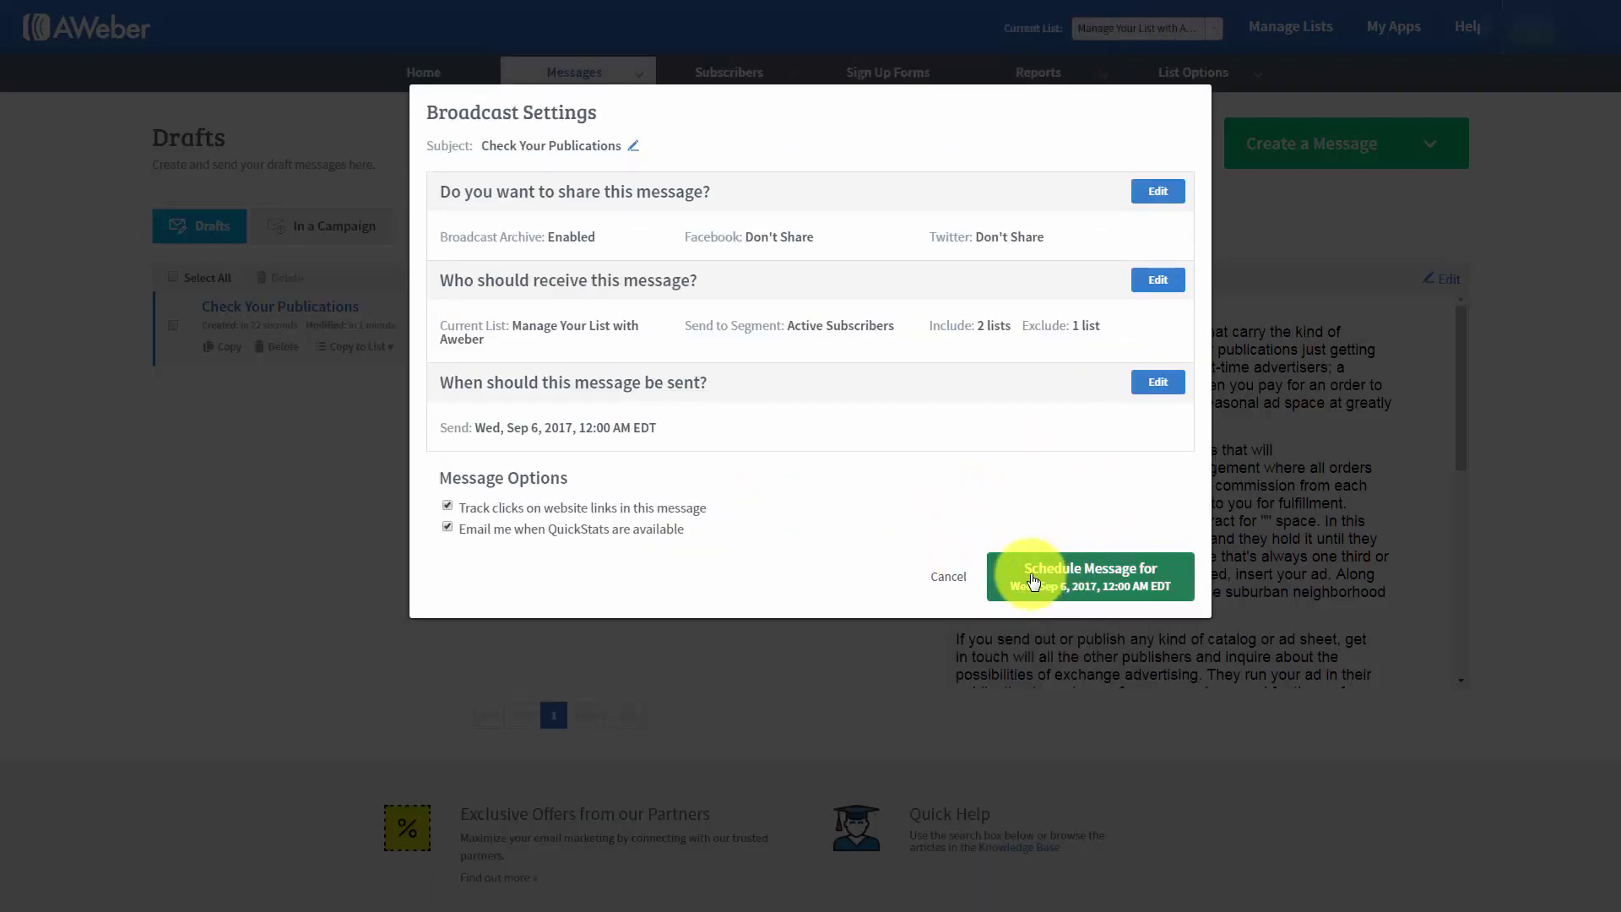
click(1032, 579)
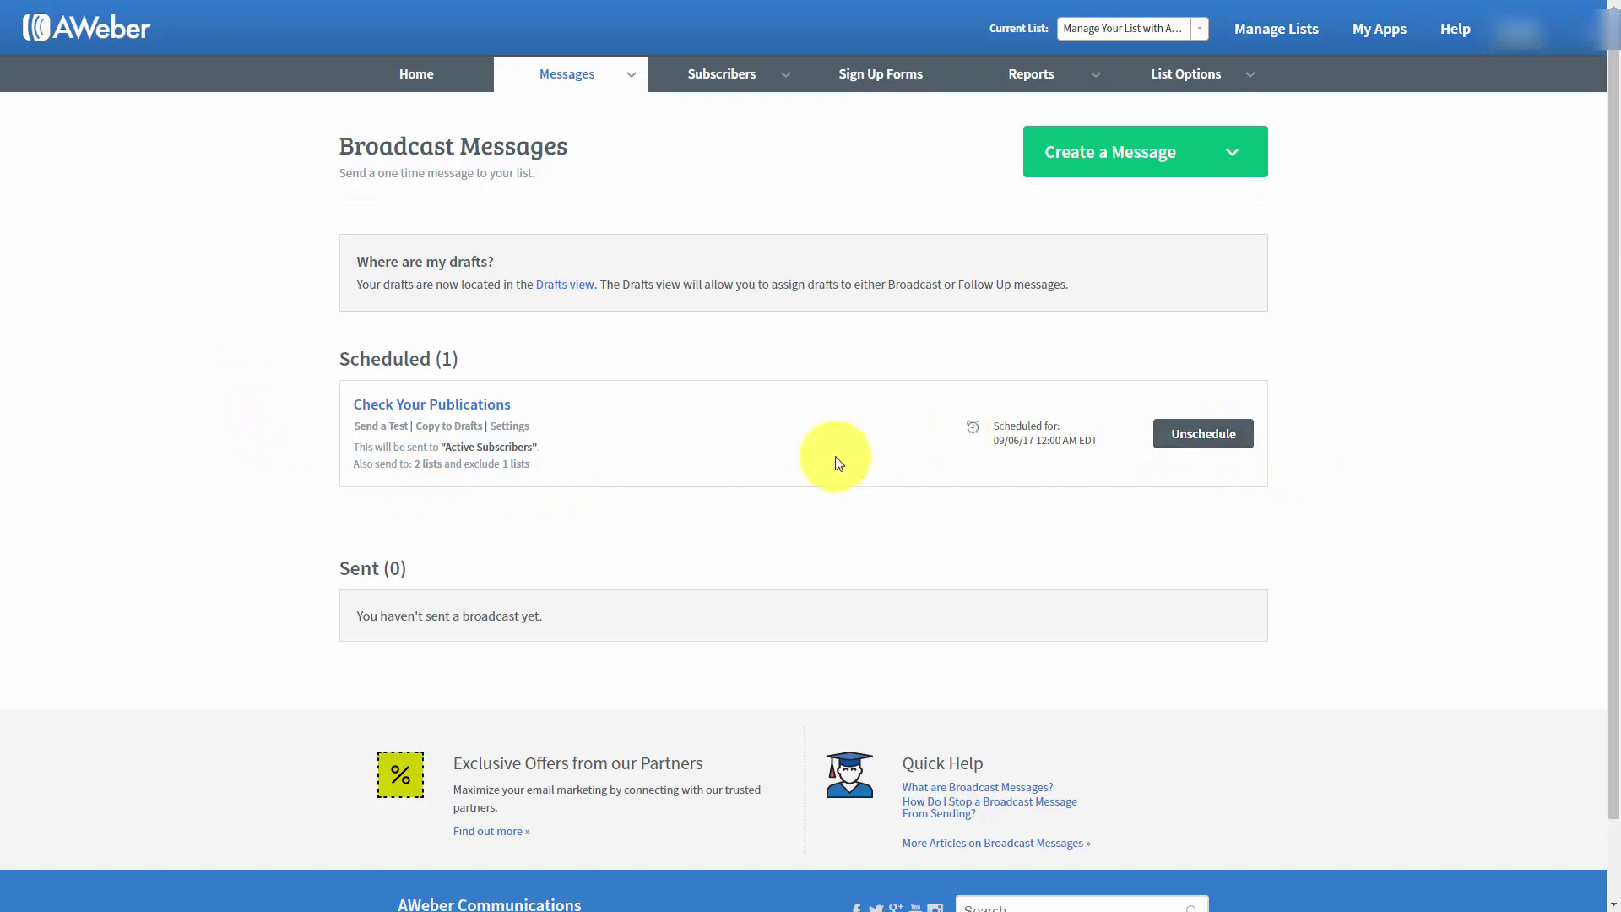
Unschedule 'Check Your Publications' on the Broadcast Messages page
click(1193, 438)
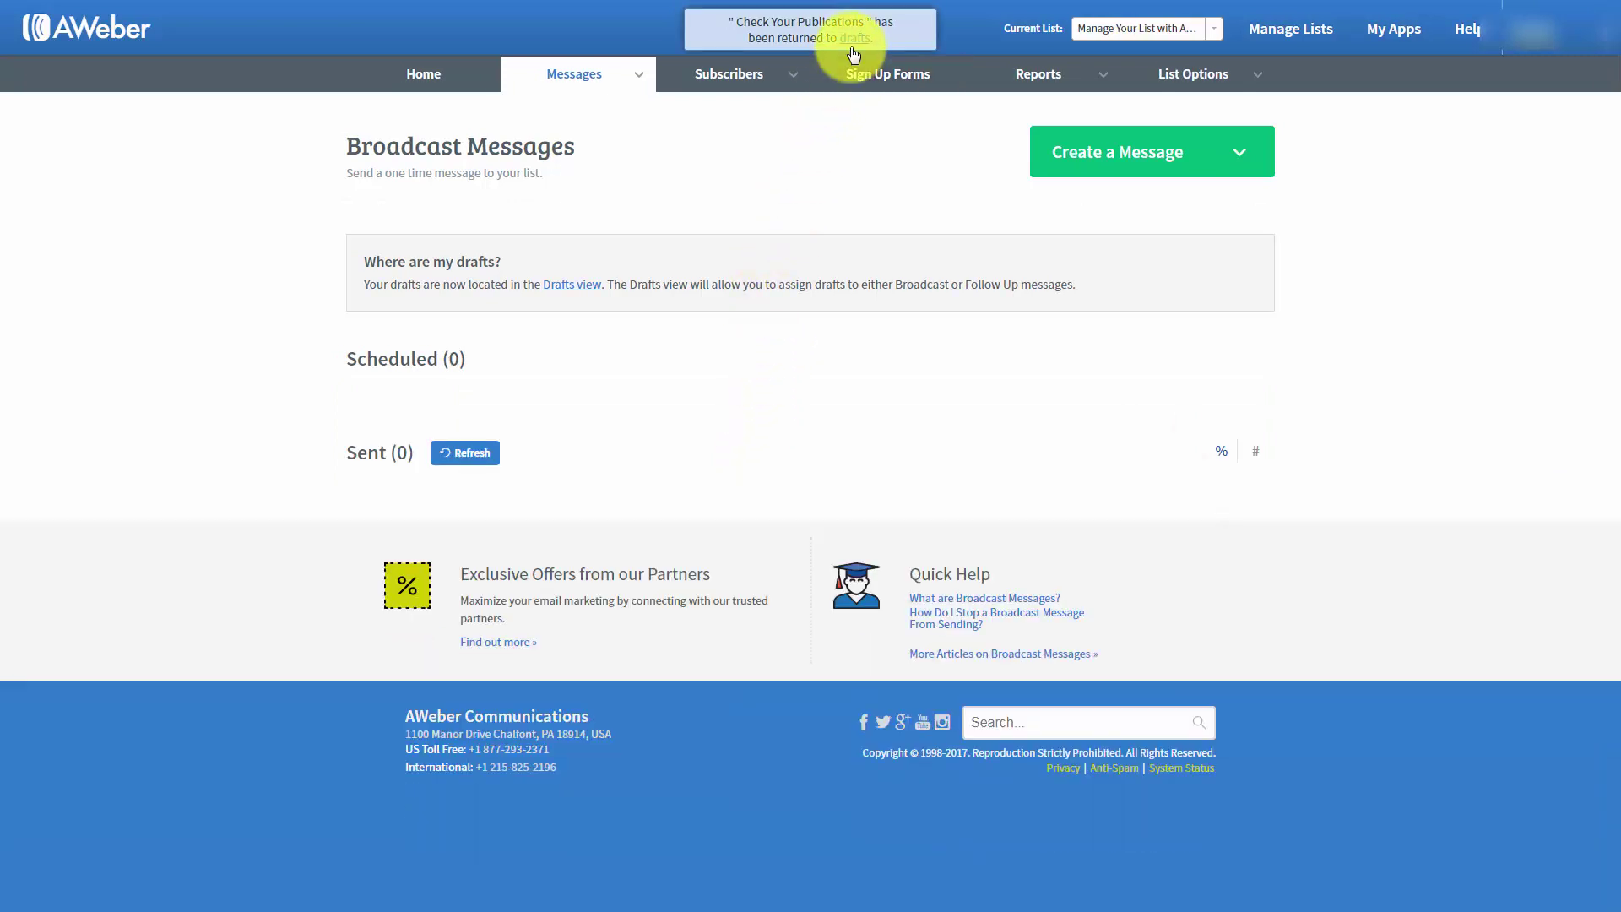